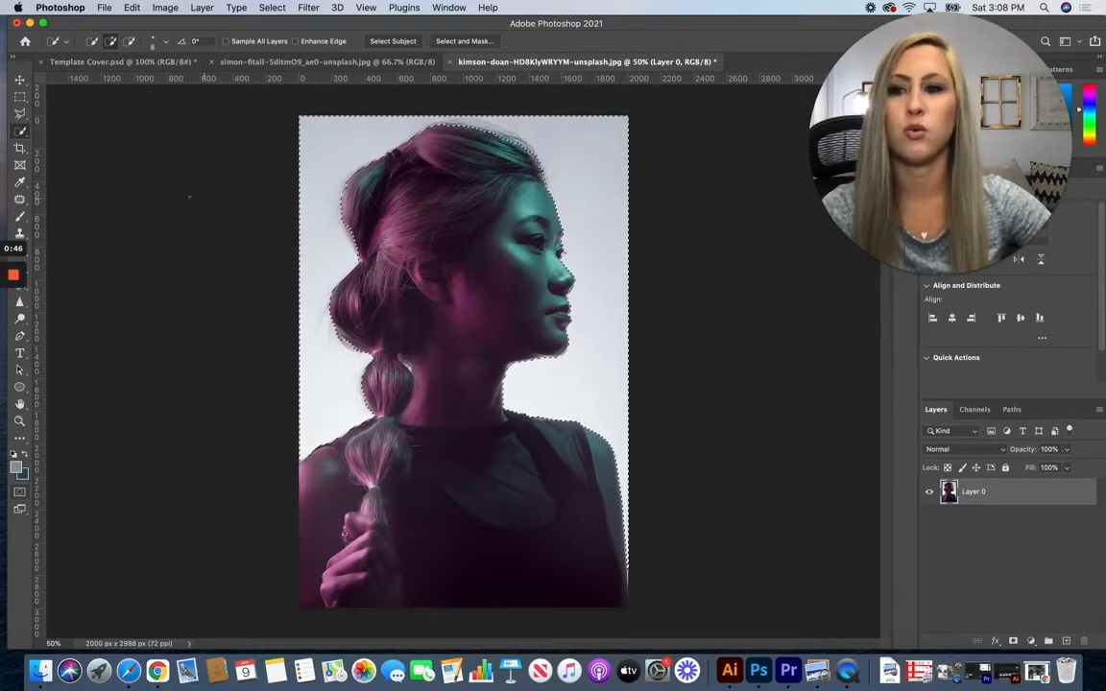
left_click(23, 131)
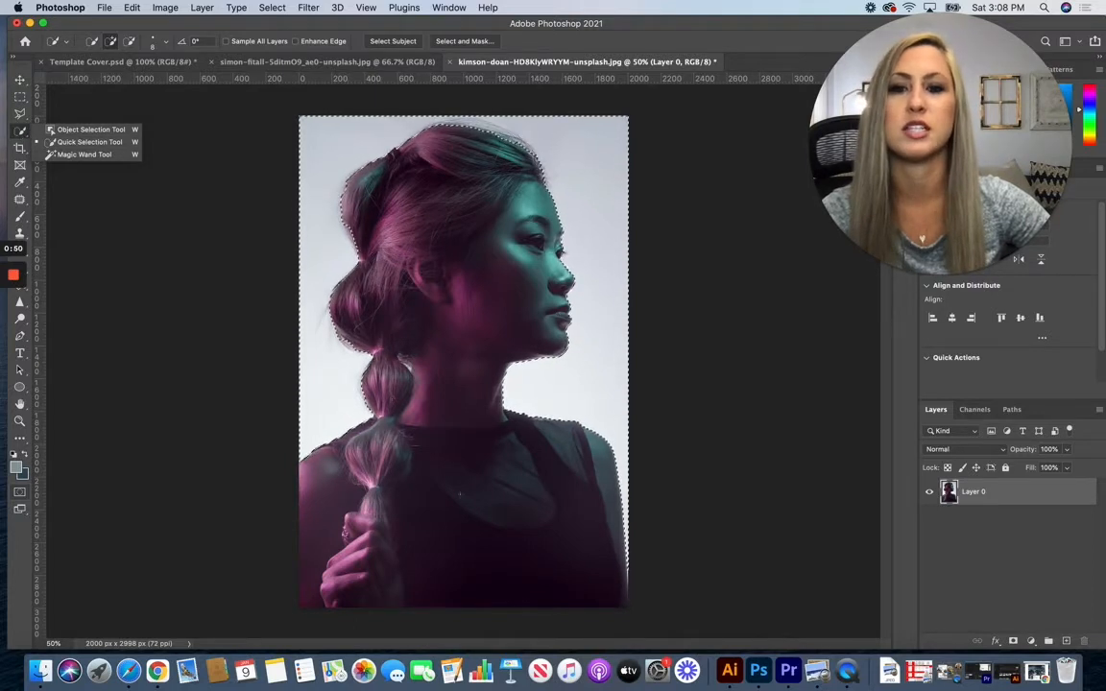
left_click(274, 8)
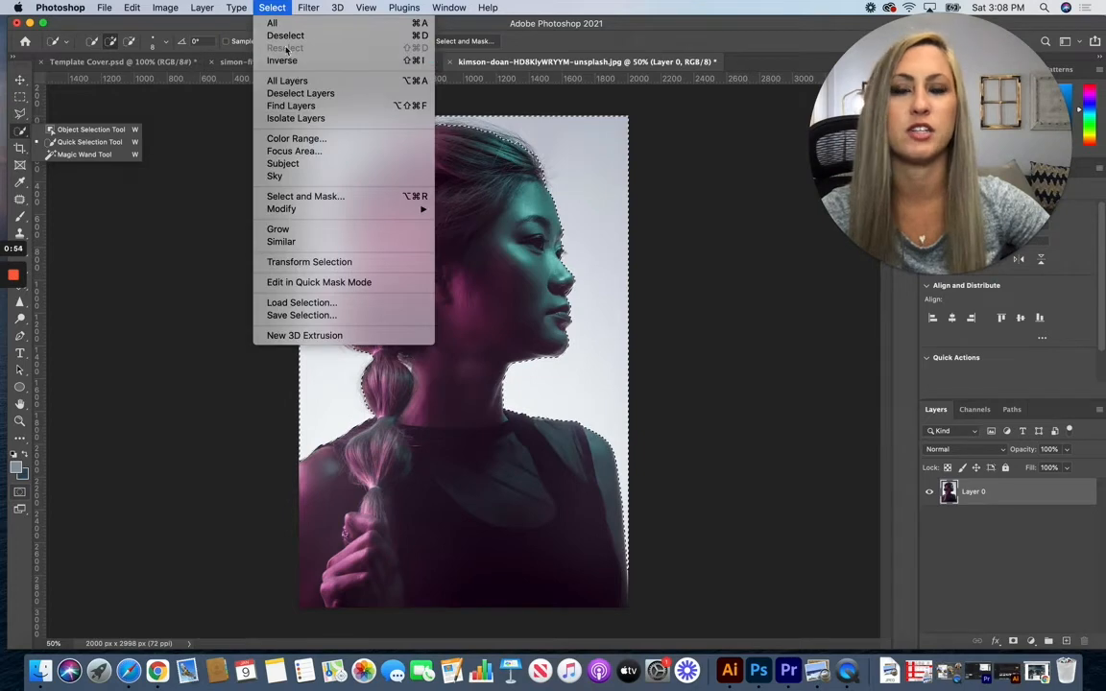
left_click(270, 6)
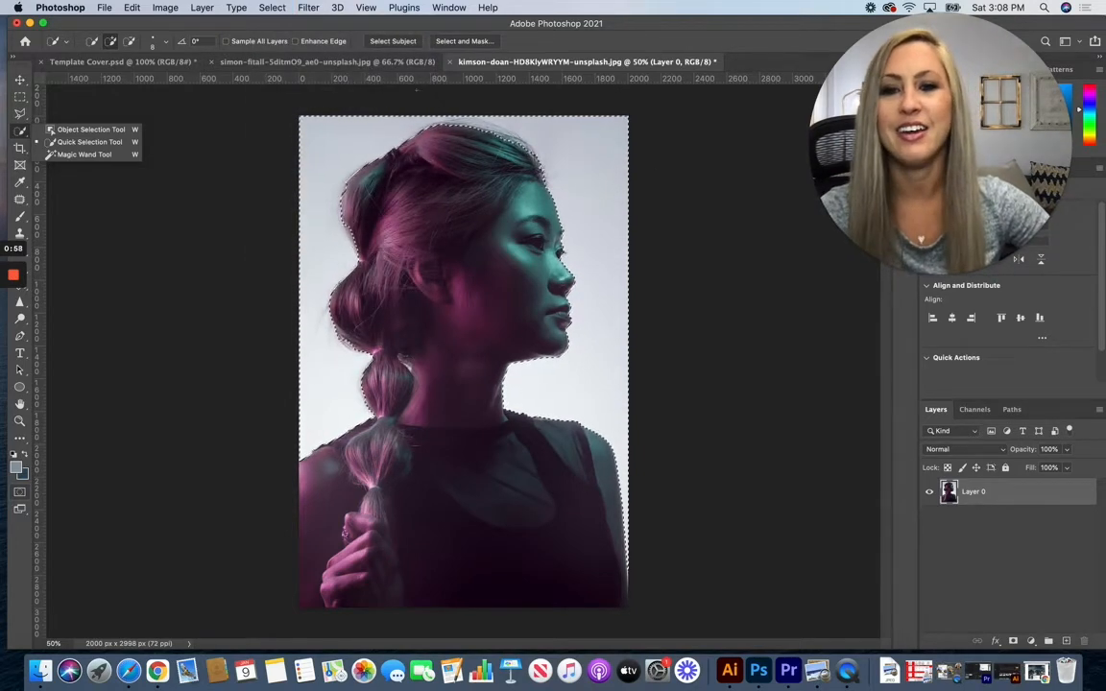
- In Quick Mask mode, paint along the back of the woman's hair with a black brush at 100% opacity
left_click(19, 493)
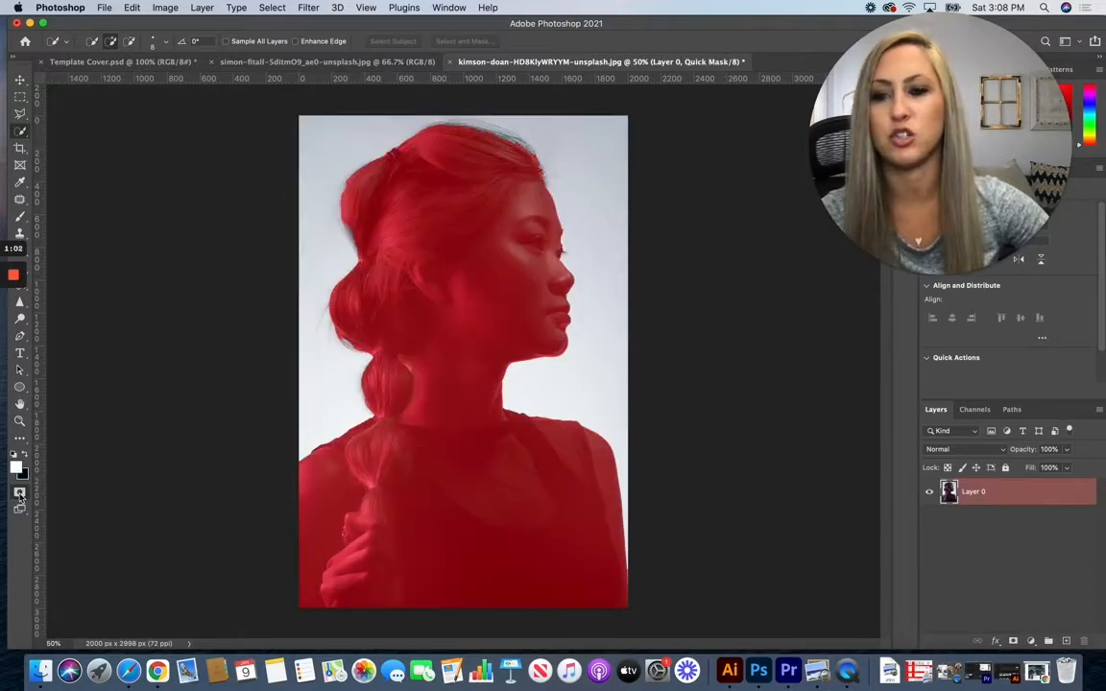
left_click(19, 493)
left_click(20, 493)
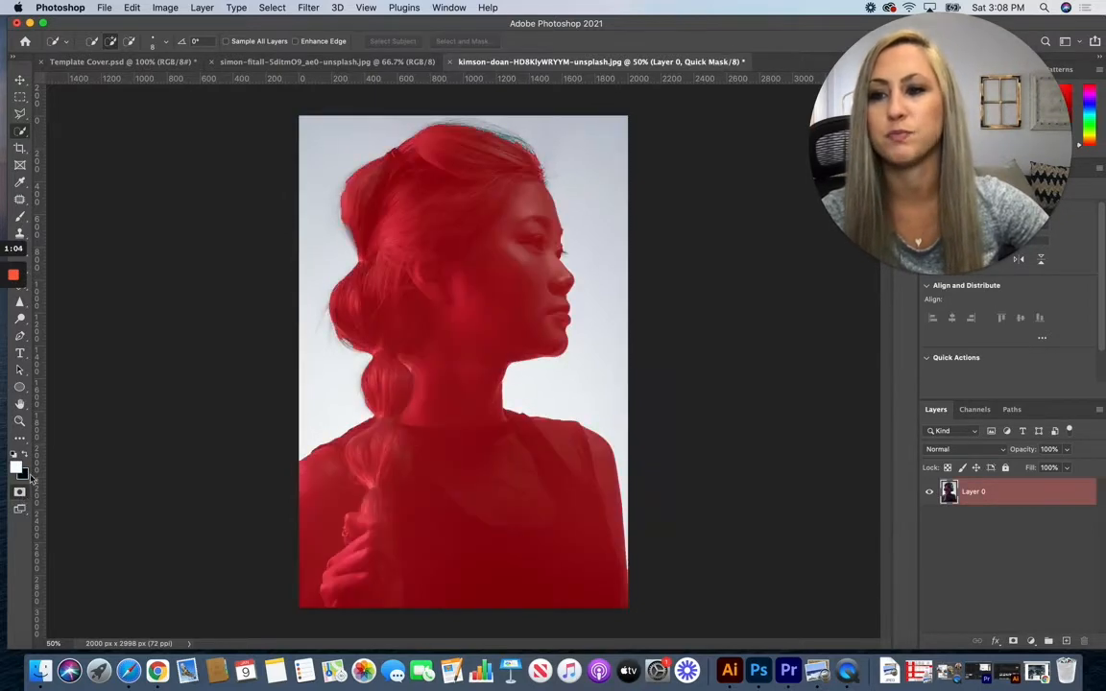
left_click(19, 218)
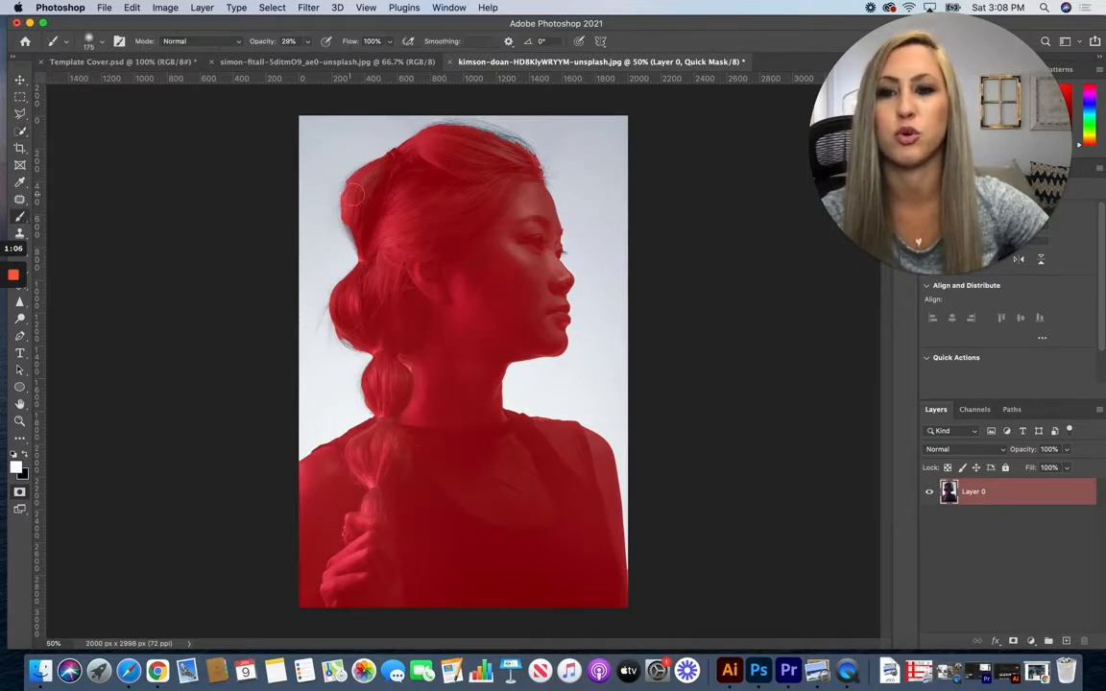
key("x")
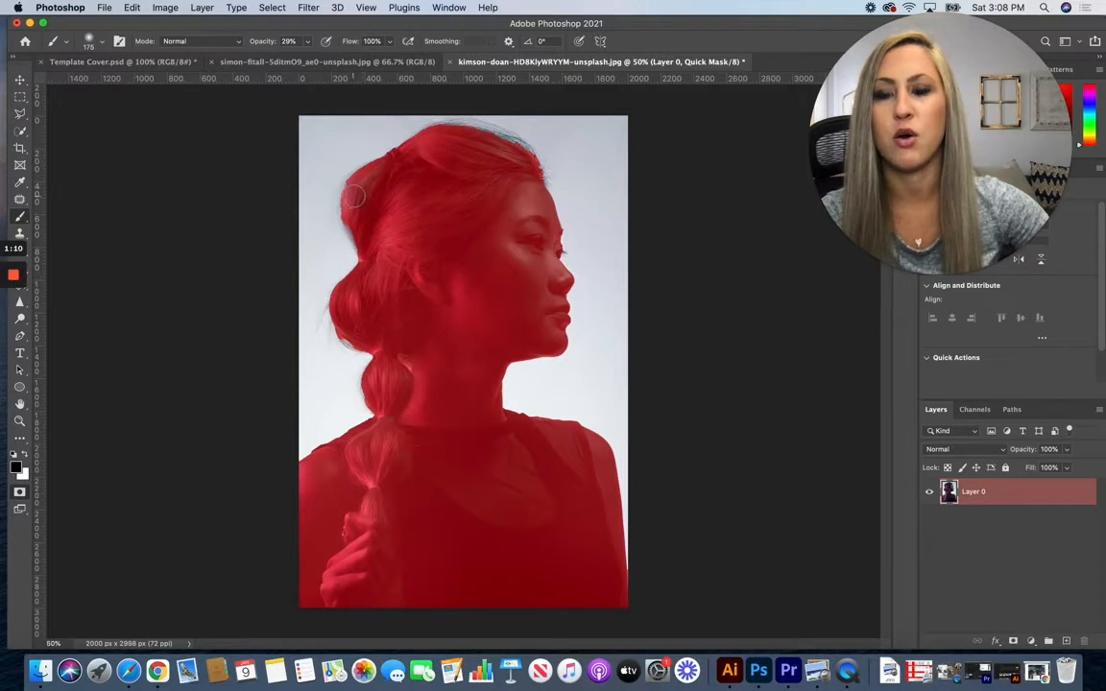
left_click(308, 43)
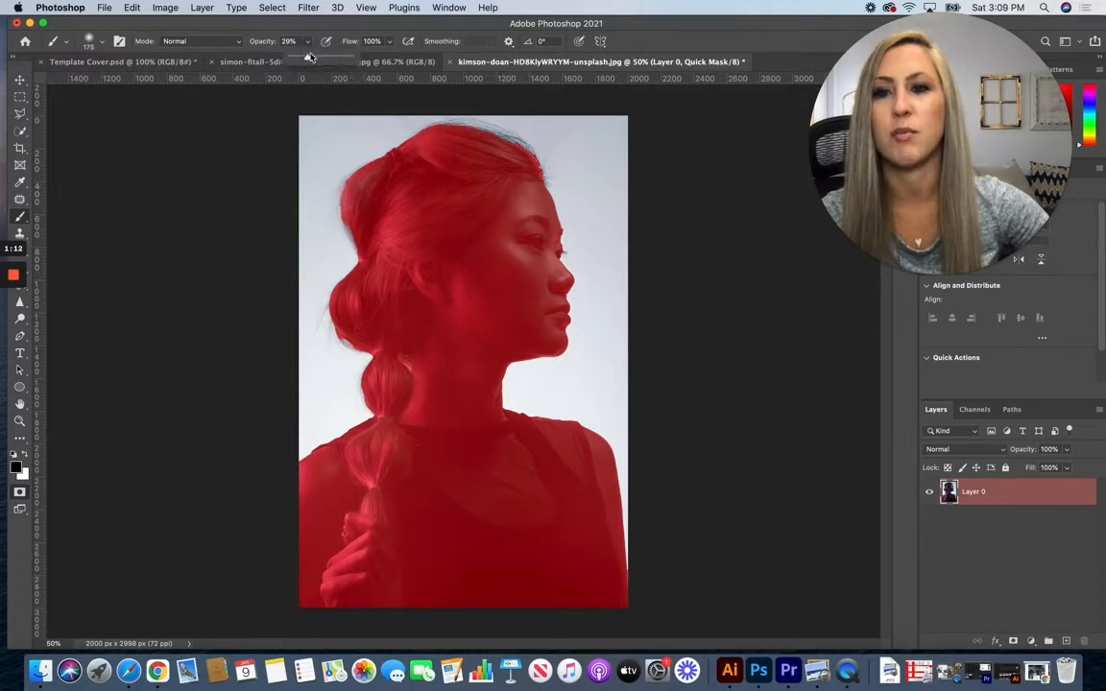
left_click_drag(308, 57, 354, 58)
left_click(356, 190)
mouse_move(356, 191)
left_mouse_down()
mouse_move(359, 231)
mouse_move(353, 199)
mouse_move(324, 169)
mouse_move(341, 154)
mouse_move(392, 163)
mouse_move(404, 128)
left_mouse_up()
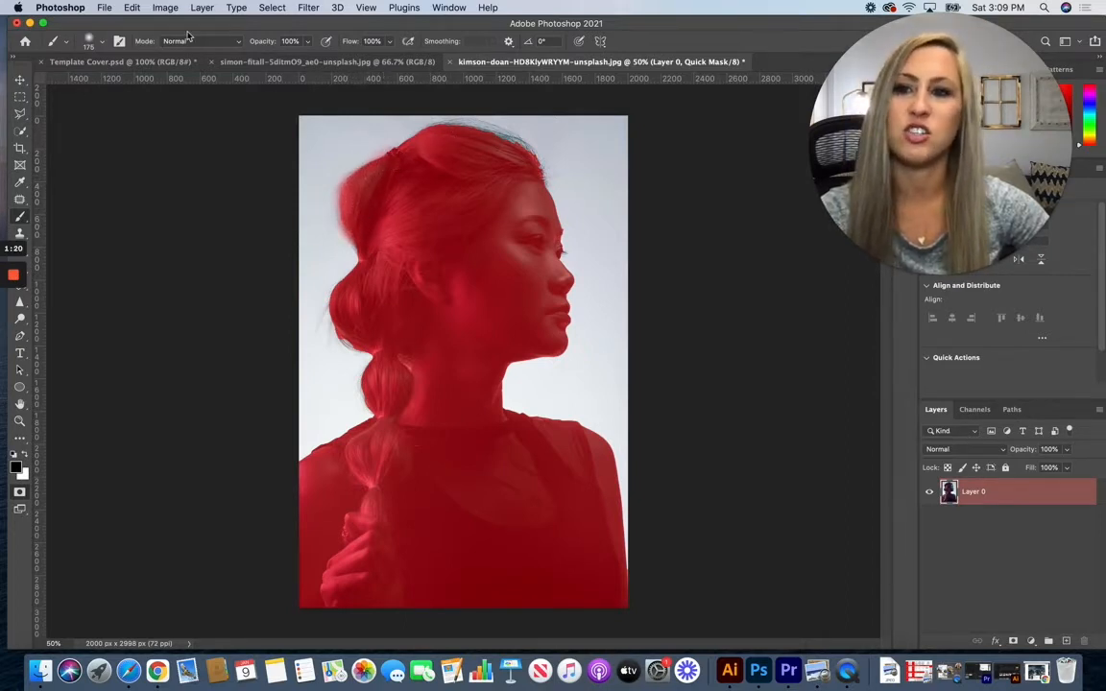
- Reduce the brush size to 80 px and leave Quick Mask mode to turn the mask back into a selection
left_click(96, 40)
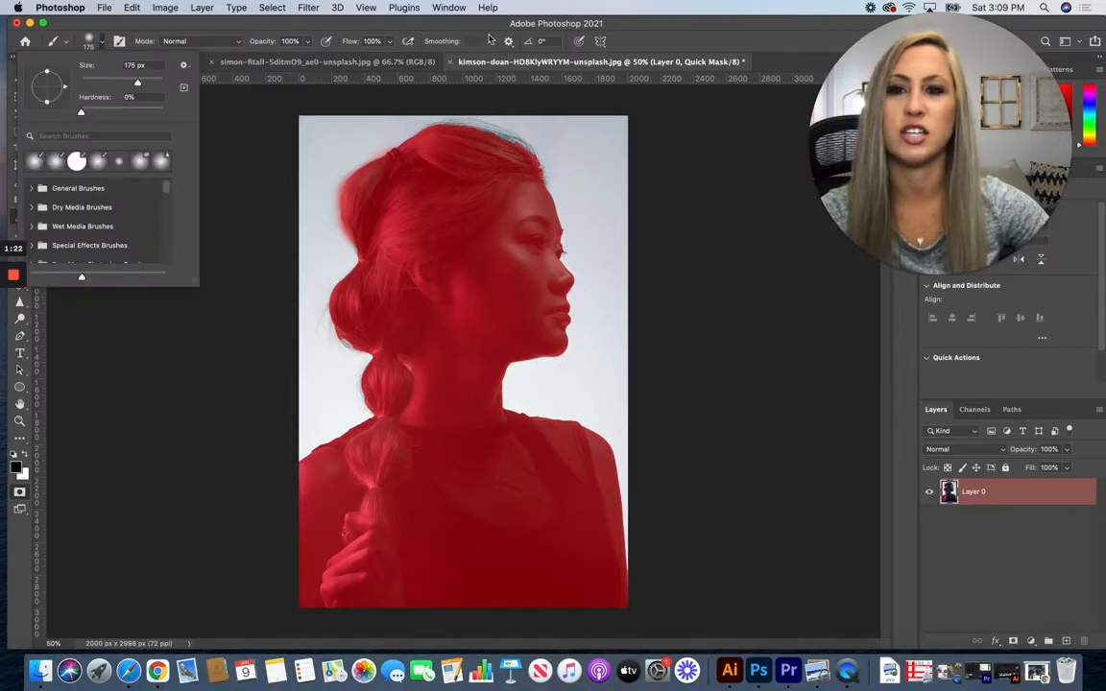
left_click(417, 22)
key("bracketleft")
key("bracketleft")
key("bracketleft")
key("bracketleft")
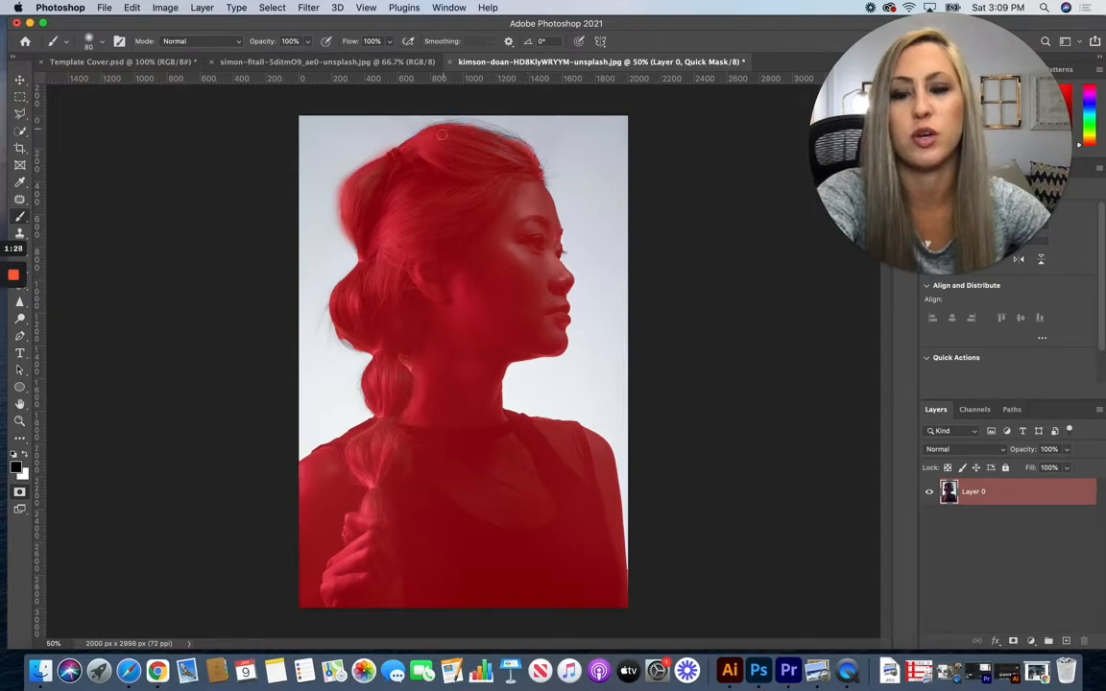
left_click(20, 492)
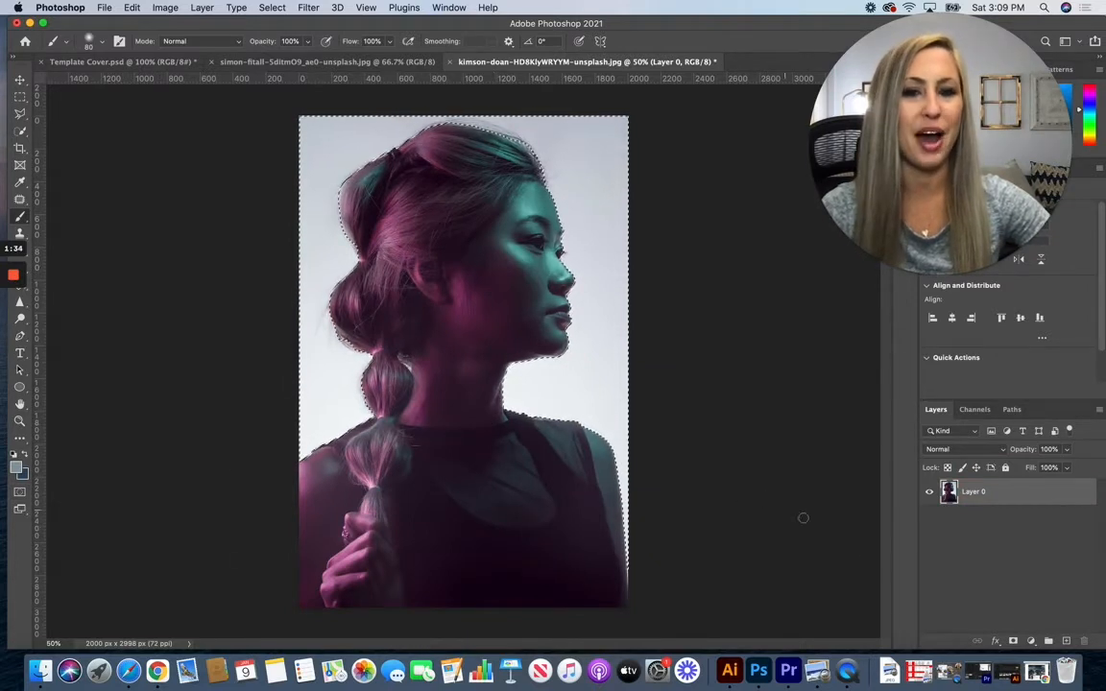
- Place a new empty layer beneath the portrait layer, then delete the selected white background from the portrait and deselect
key("super+shift+alt+n")
left_click_drag(1014, 522, 1008, 484)
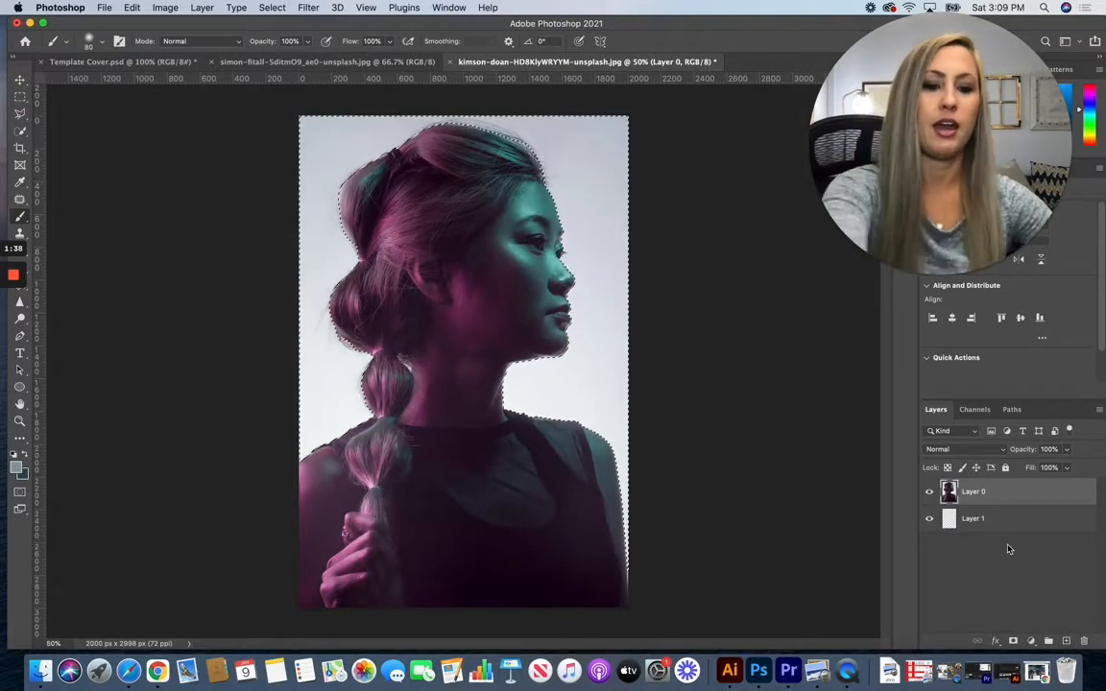
key("Delete")
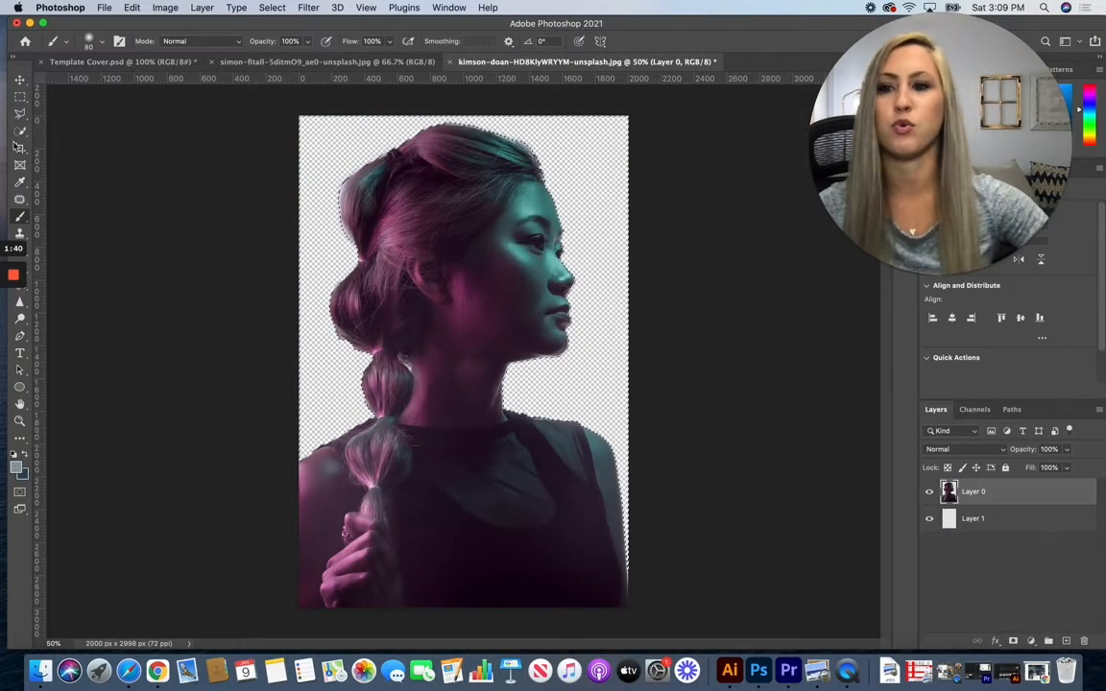
key("m")
left_click(330, 177)
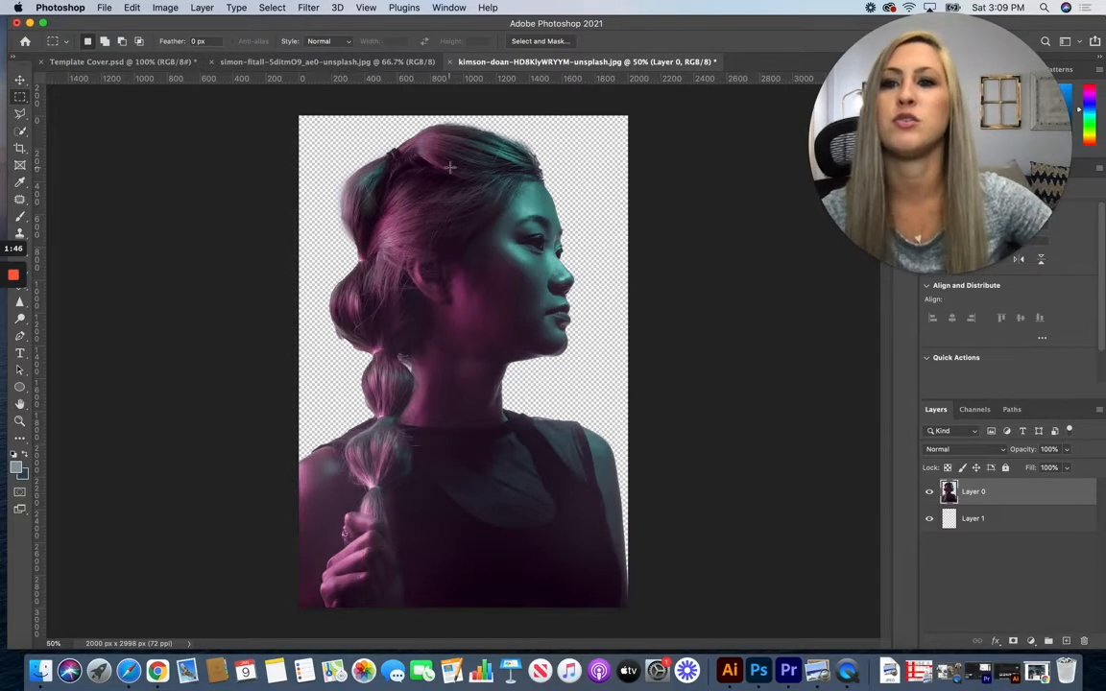
- Open the Camera Raw Filter on the portrait layer and set both Vibrance and Saturation to -100
left_click(314, 8)
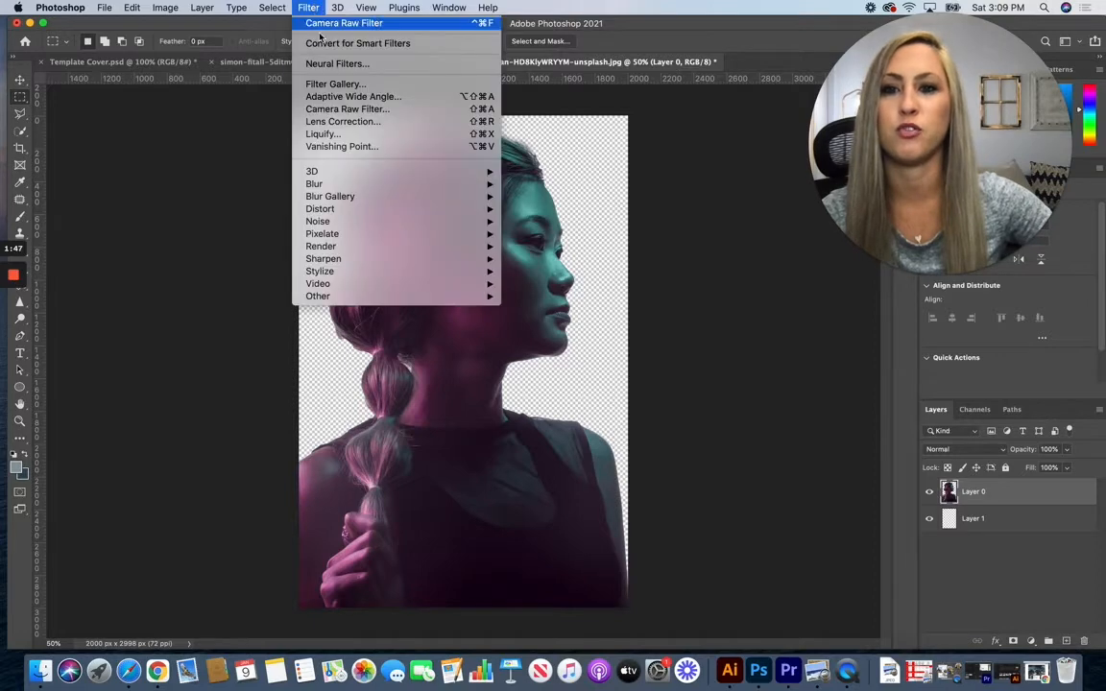
left_click(340, 110)
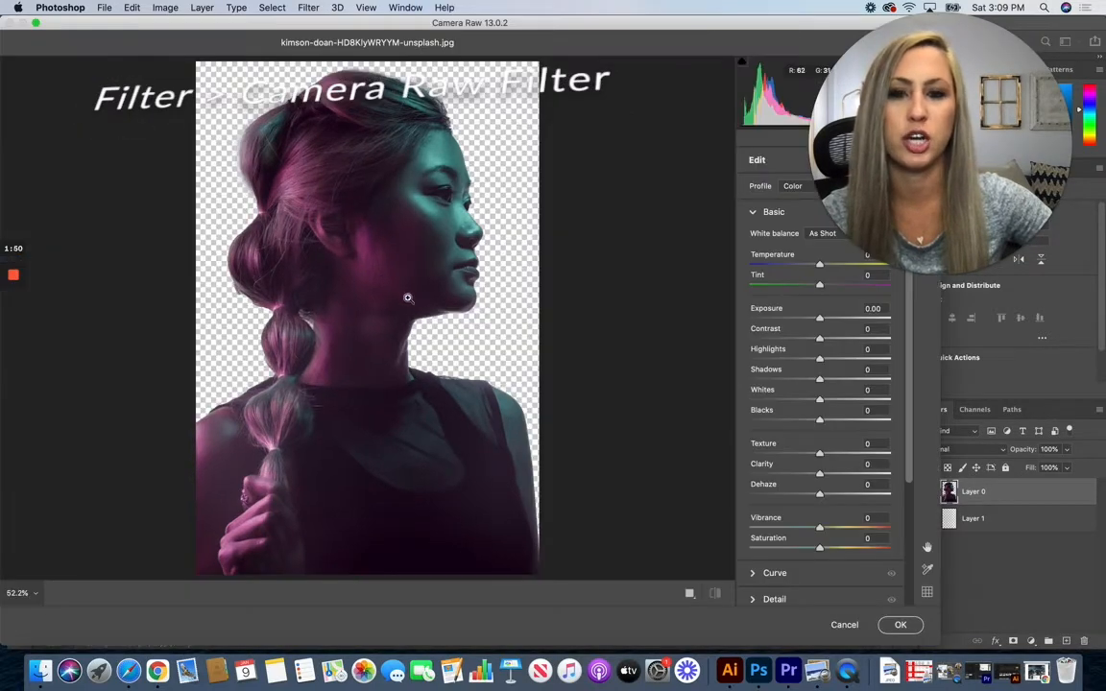
left_click_drag(681, 21, 603, 21)
left_click_drag(744, 531, 672, 530)
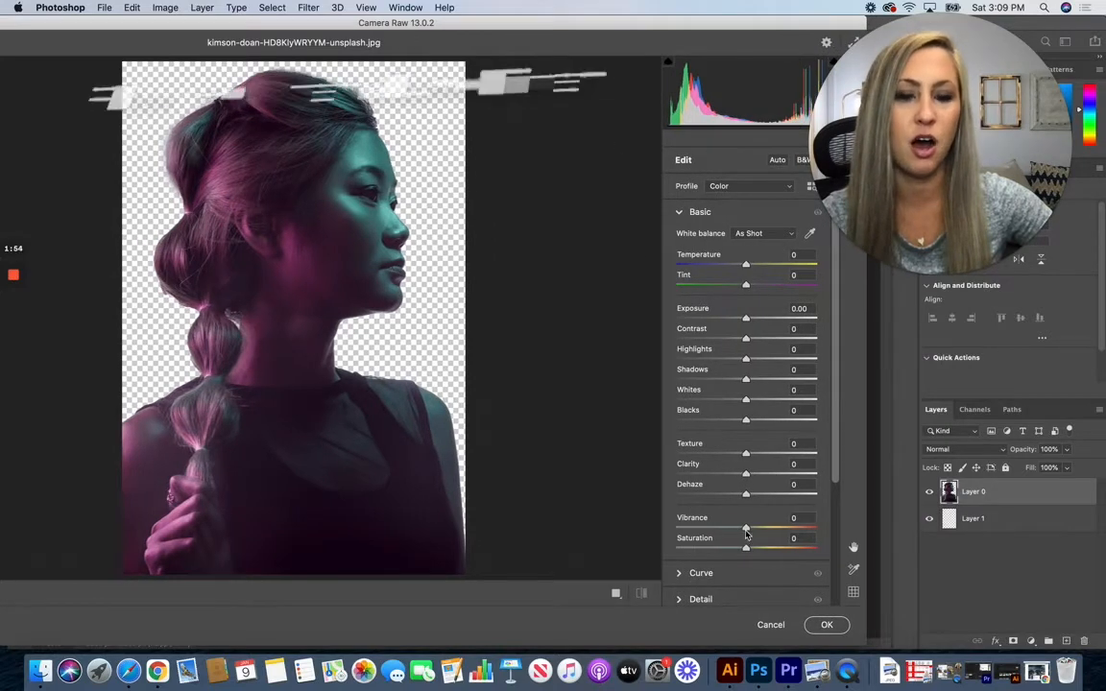
left_click_drag(740, 550, 672, 500)
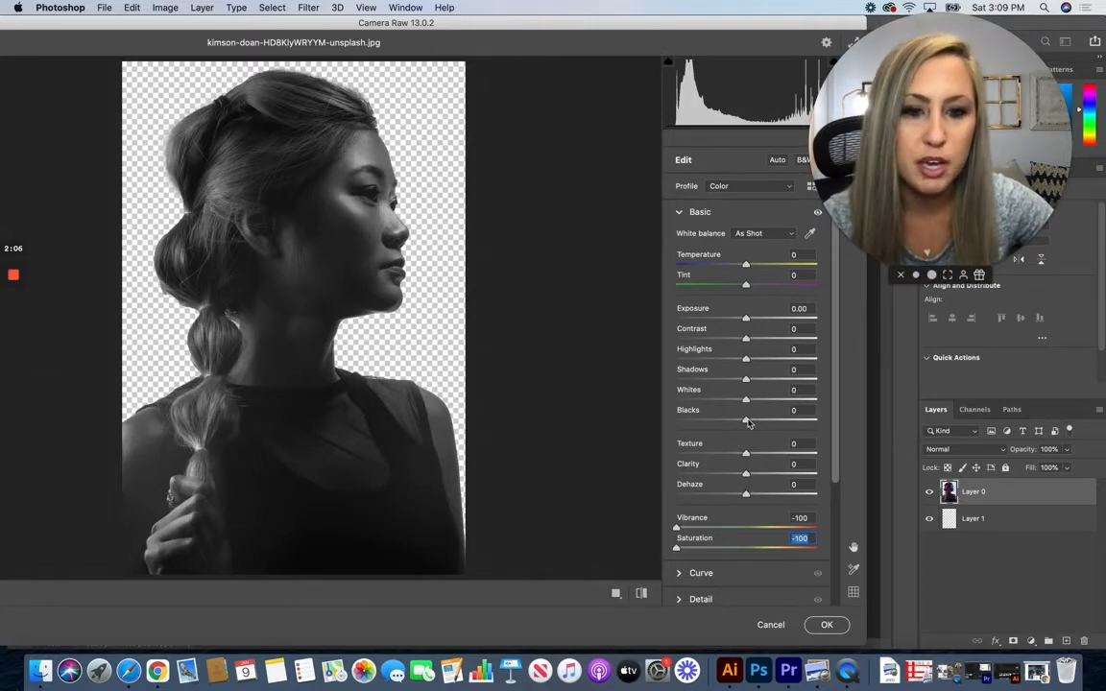
- Set Clarity to +24, Exposure to +0.40 and Contrast to +13, and apply the Camera Raw adjustments
left_click_drag(749, 478, 760, 472)
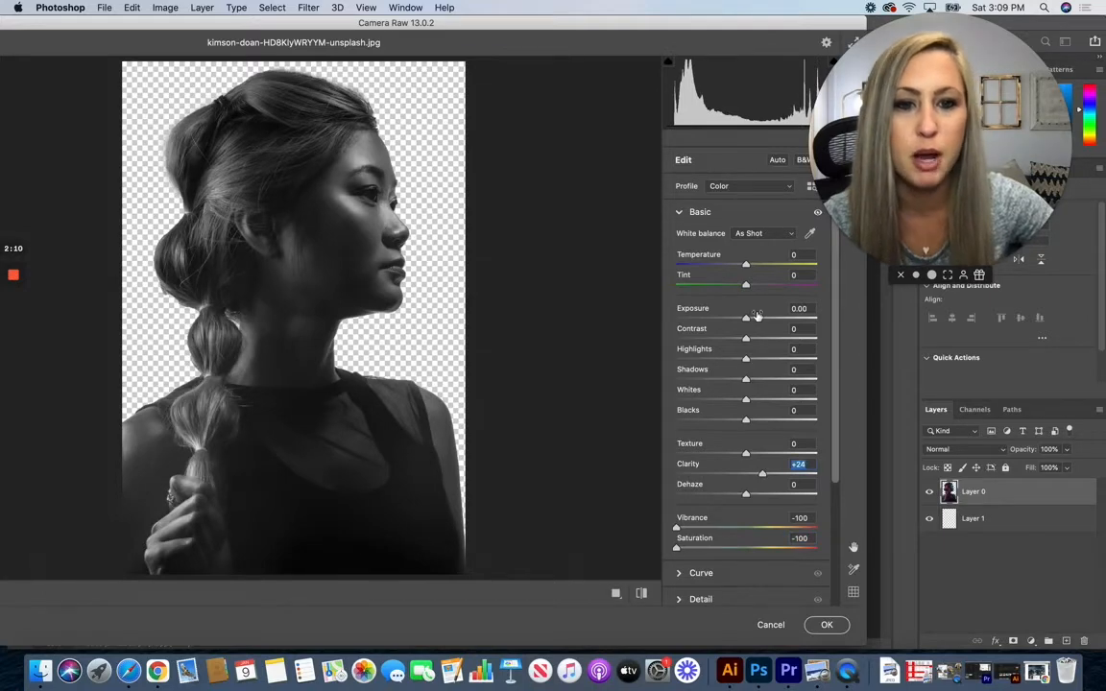
left_click_drag(747, 319, 755, 340)
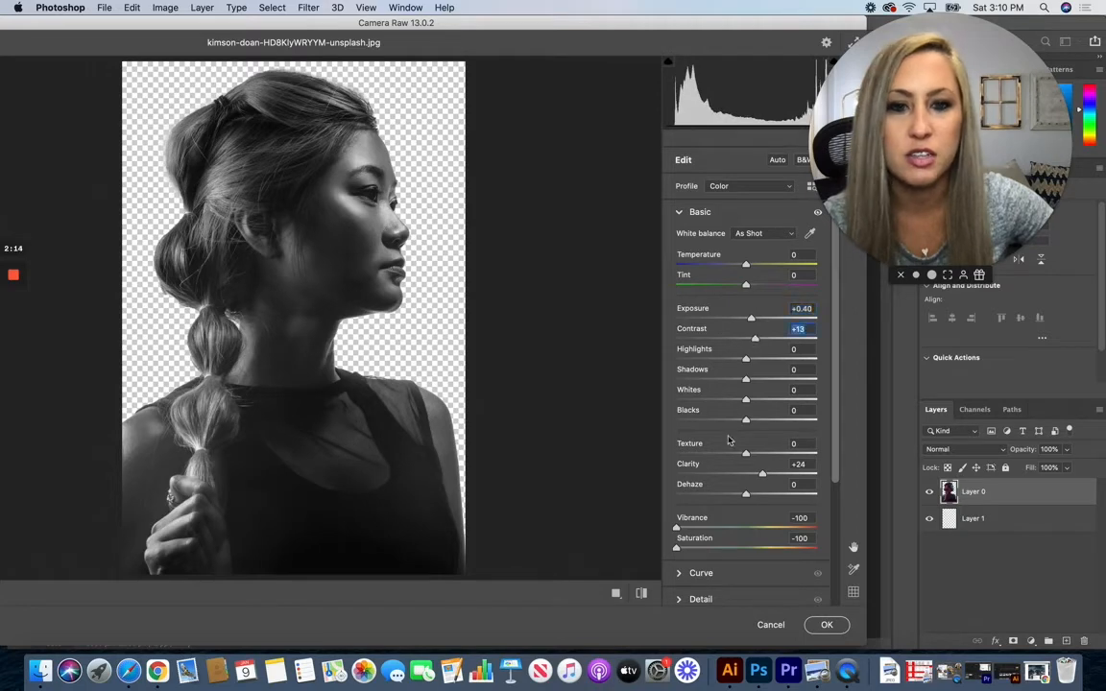
left_click(827, 625)
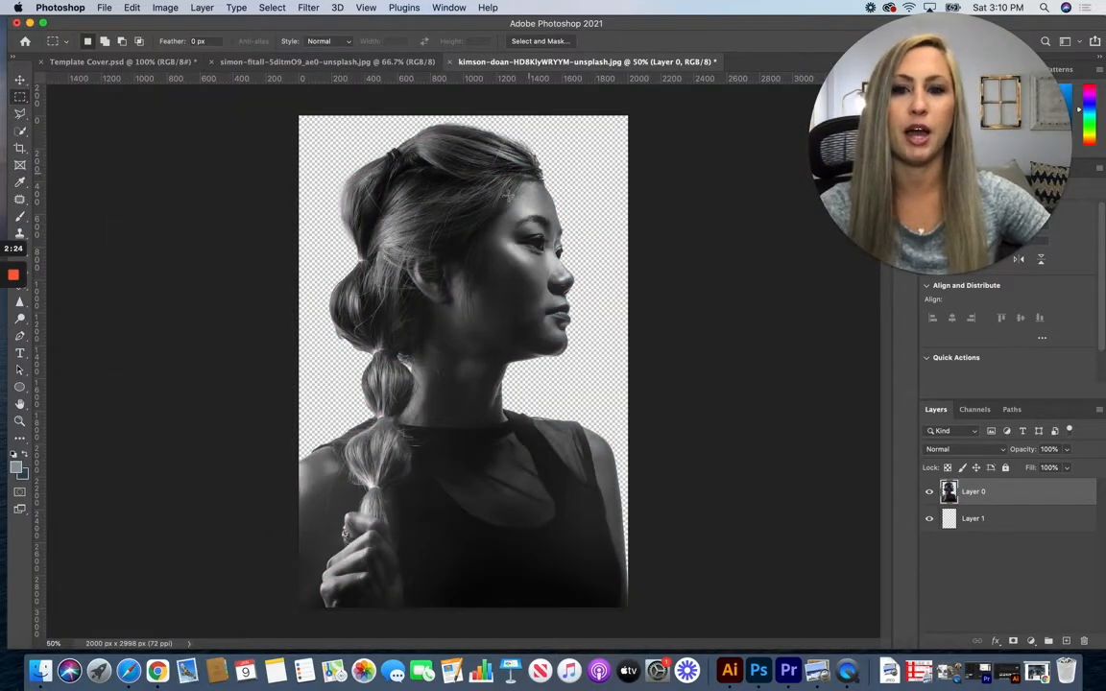
- Bring the mountain photo into the portrait document as a new layer on top of the woman
left_click(327, 63)
left_click_drag(344, 69, 340, 213)
left_click(21, 80)
left_click_drag(429, 325, 419, 289)
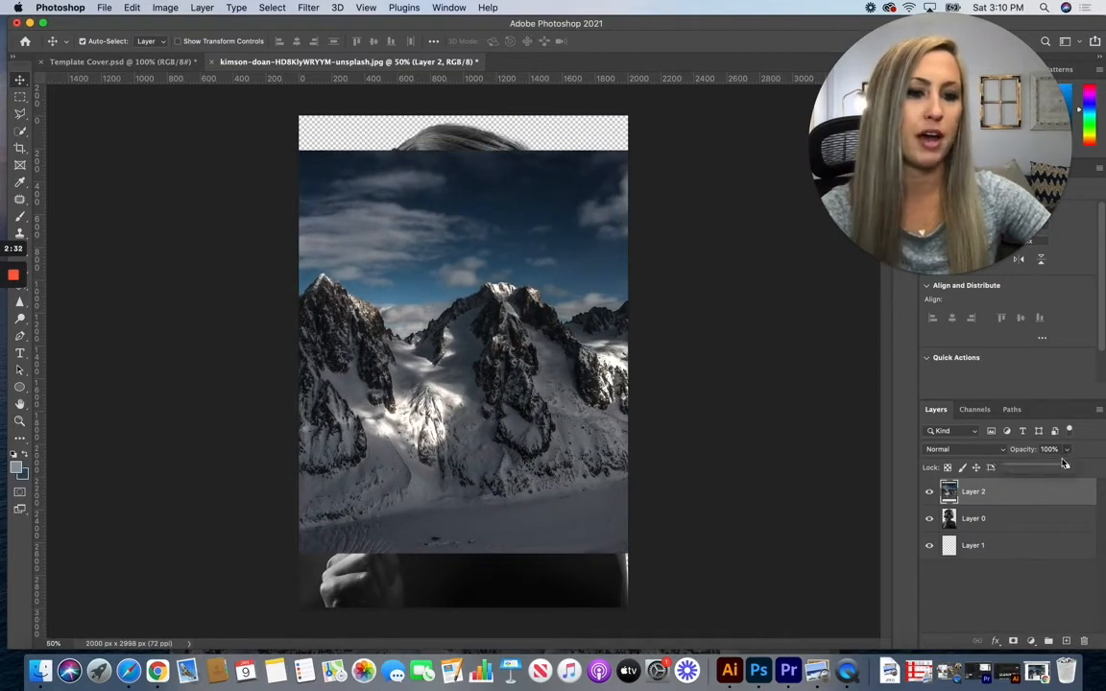
- Lower the mountain layer's opacity to 57%, scale it to about 125.5% and position its central peak over the woman's neck and jaw
key("5")
key("7")
left_click_drag(602, 363, 532, 286)
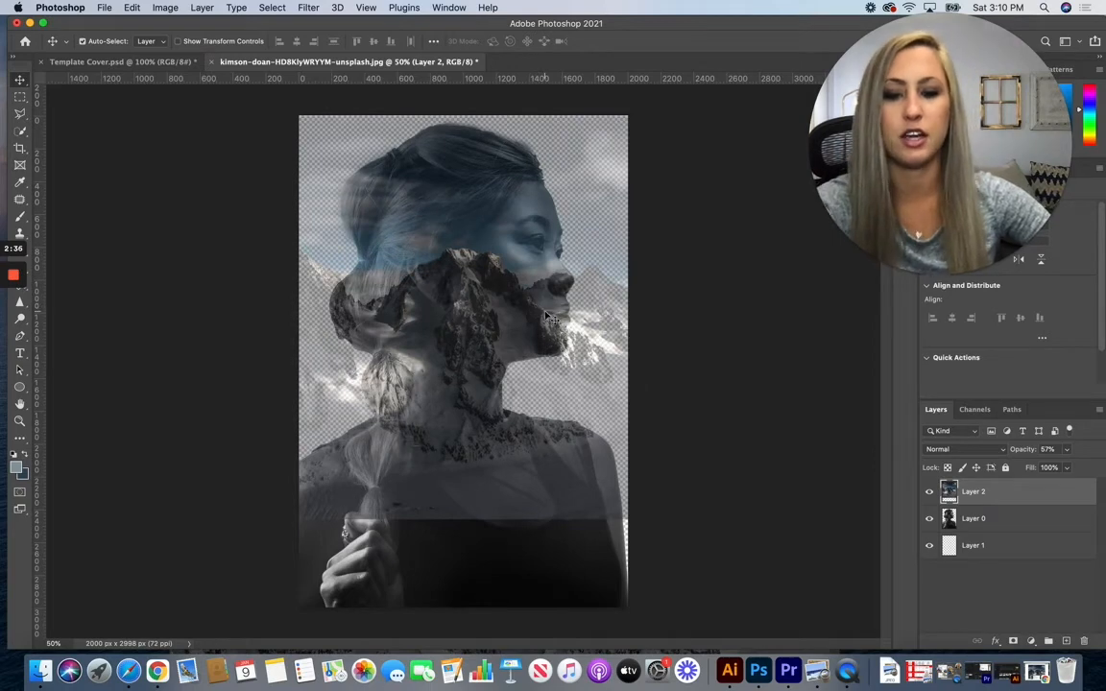
key("super+t")
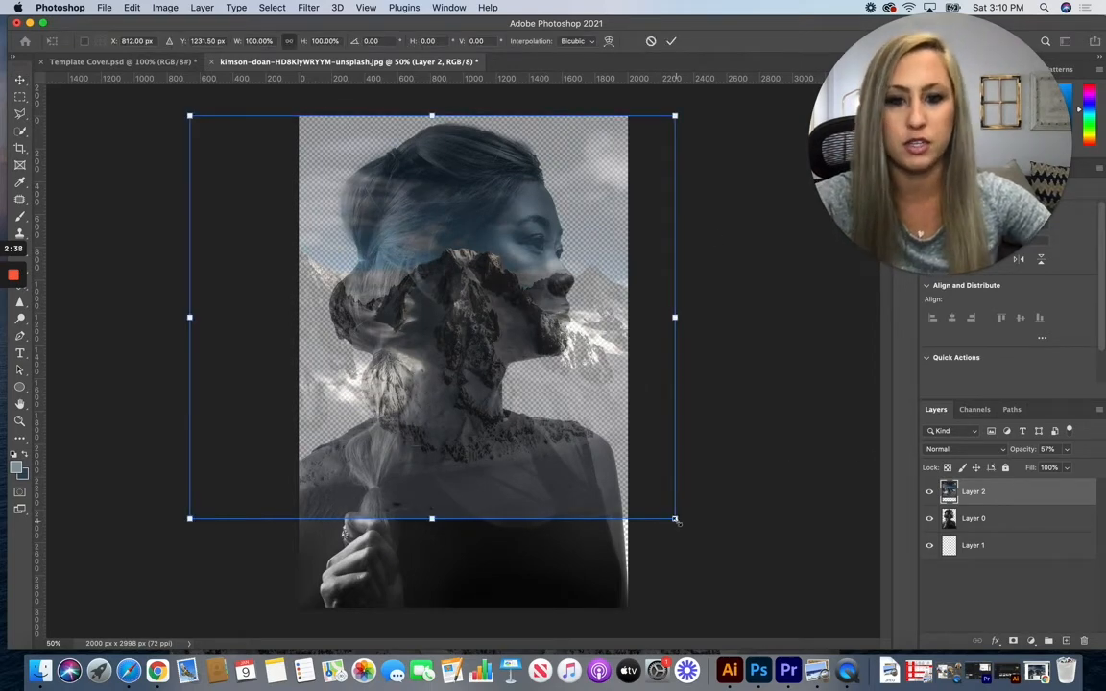
left_click_drag(677, 521, 793, 633)
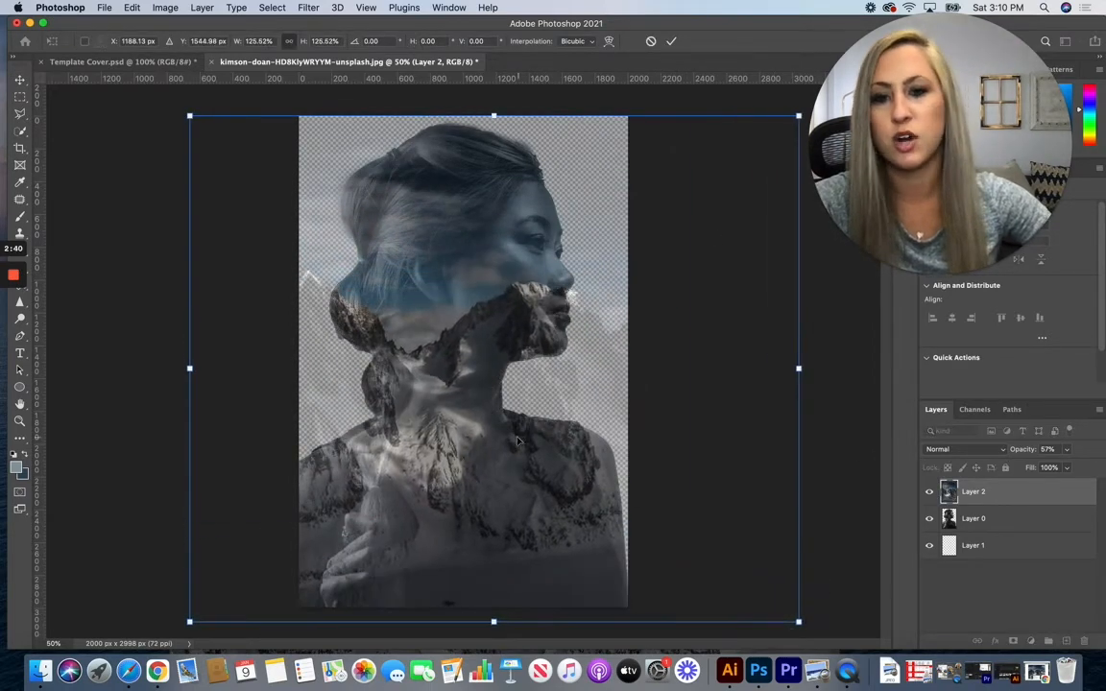
left_click_drag(522, 441, 460, 439)
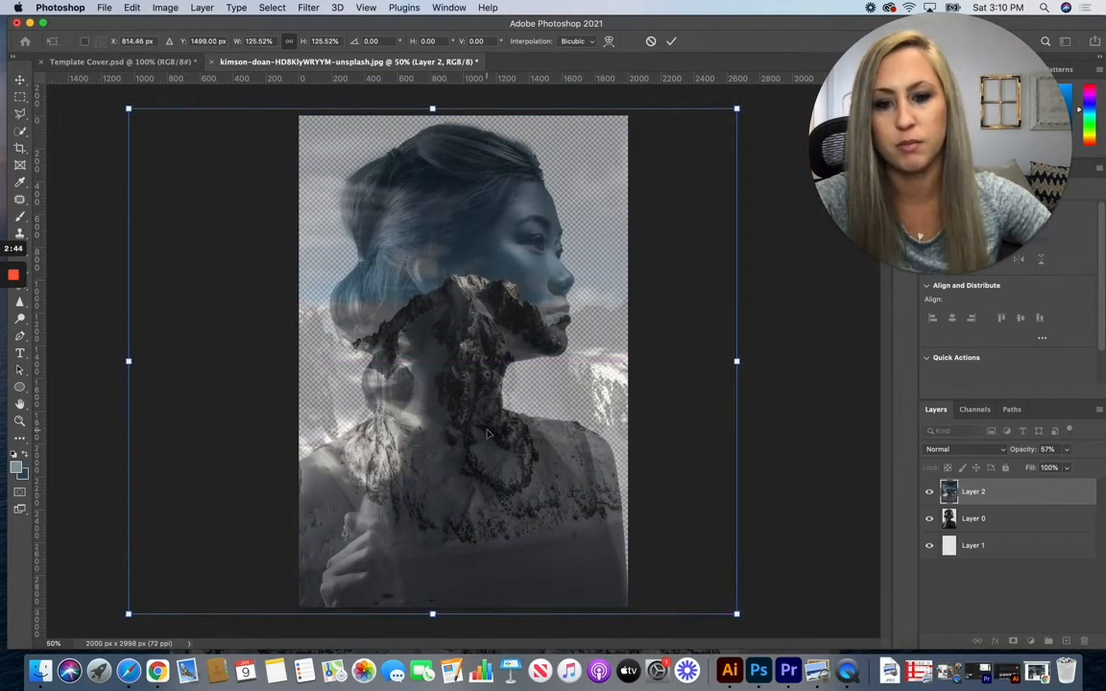
left_click(17, 81)
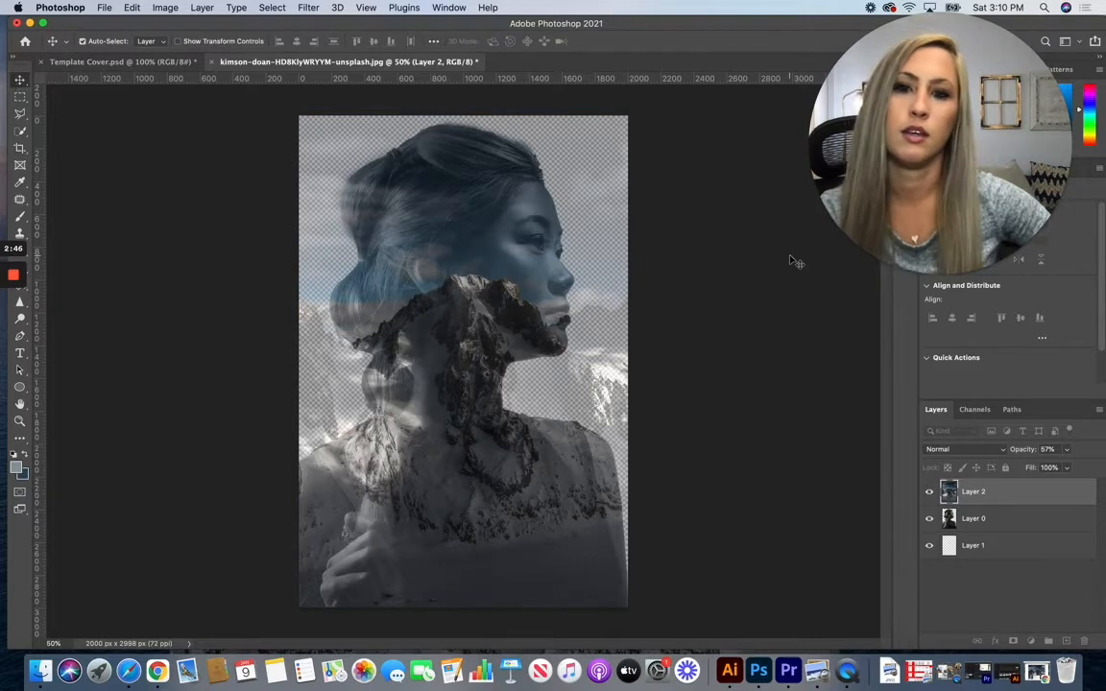
- Hide the mountain layer and select the transparent background of the portrait layer with the Magic Wand at tolerance 32
left_click(1065, 451)
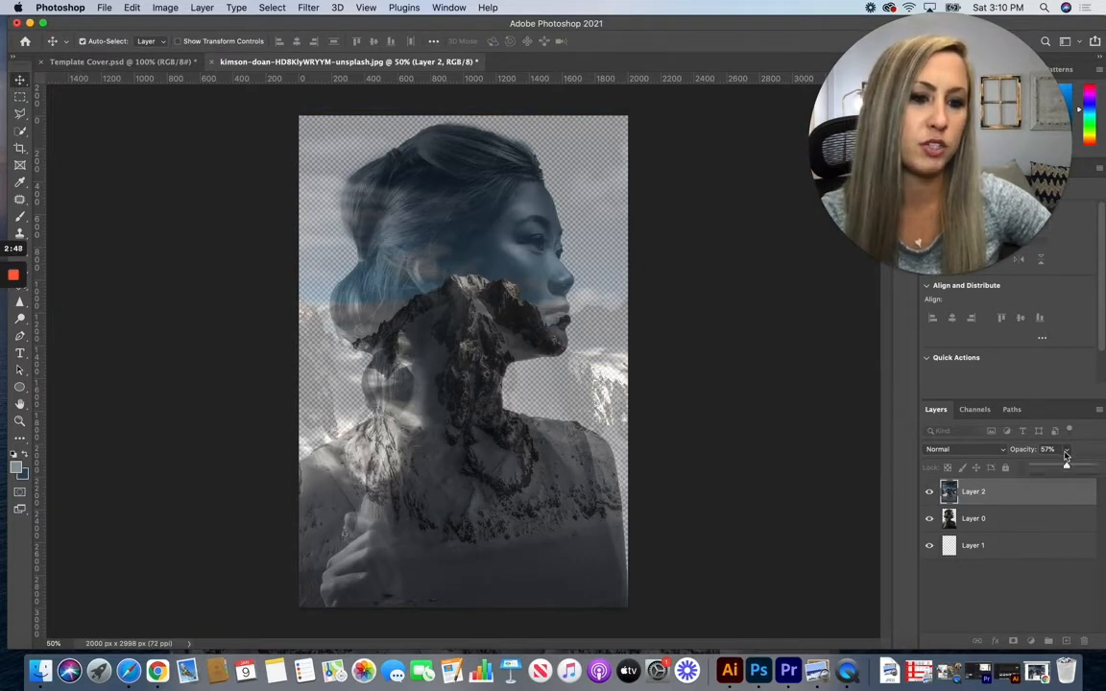
left_click(930, 491)
left_click(973, 519)
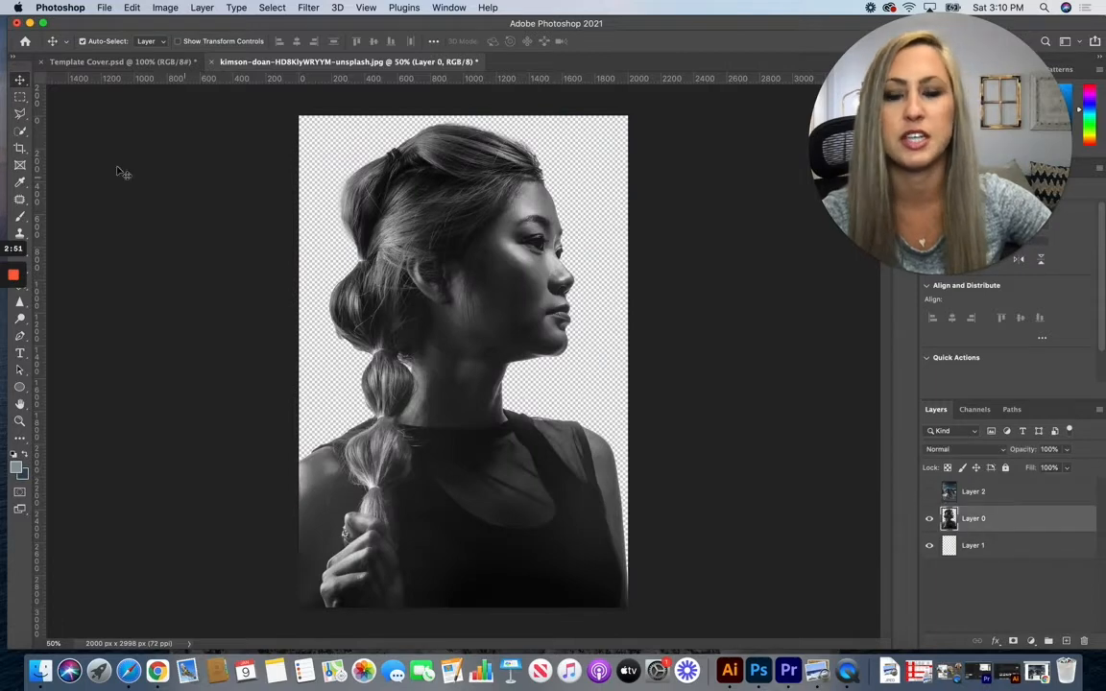
left_click(19, 130)
left_click(75, 155)
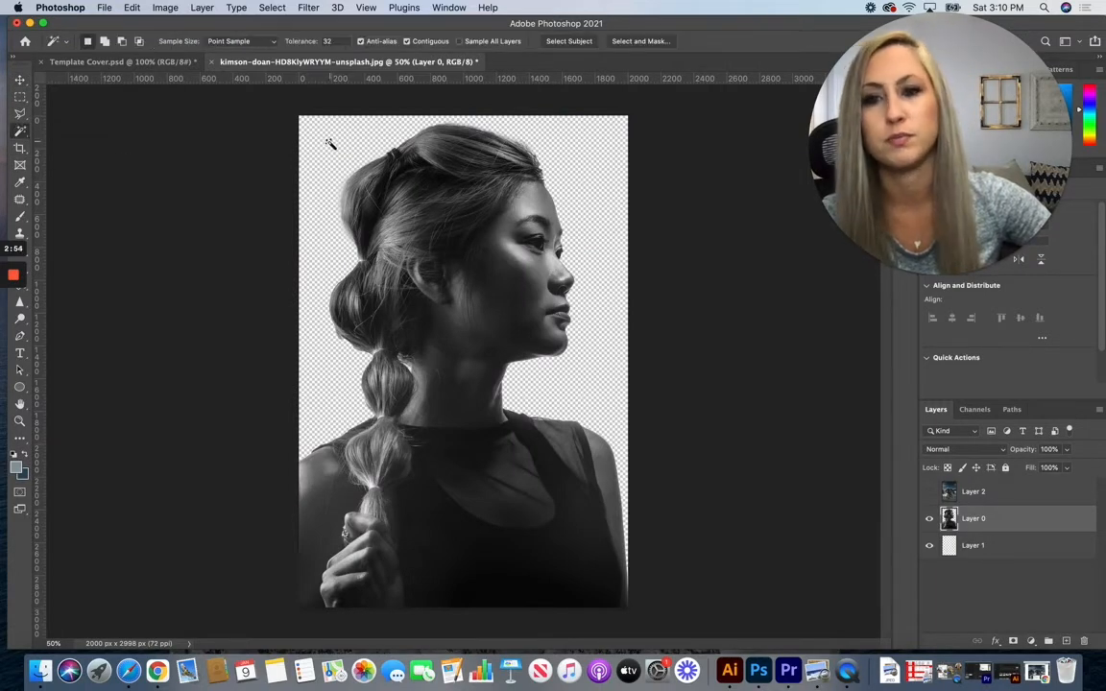
left_click(339, 147)
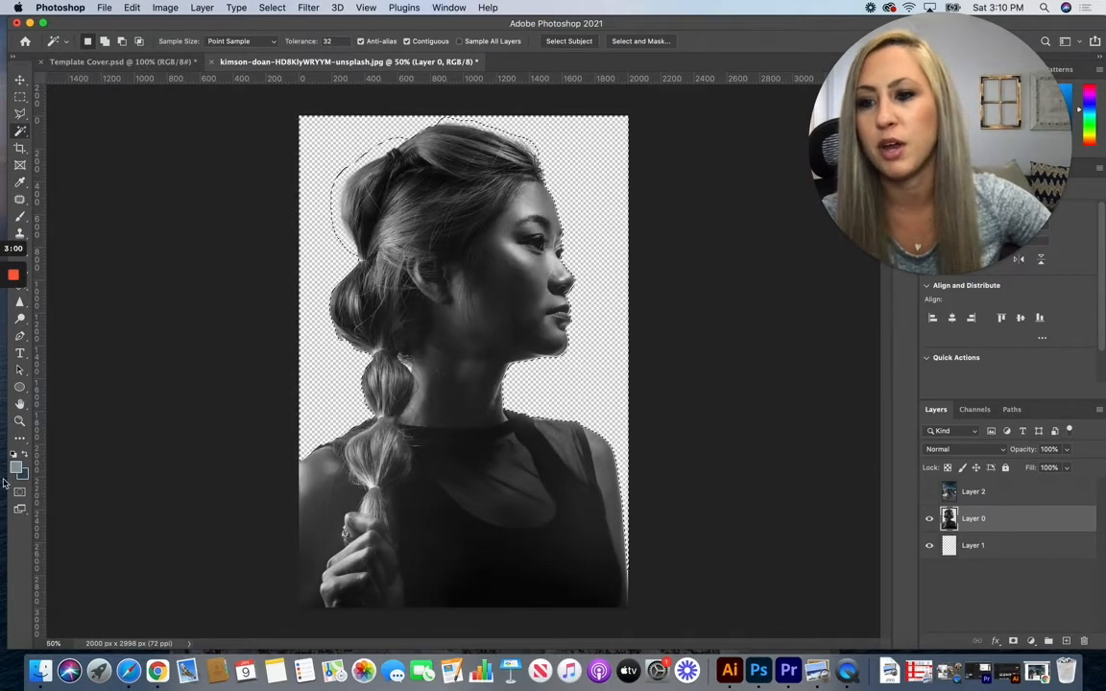
right_click(20, 131)
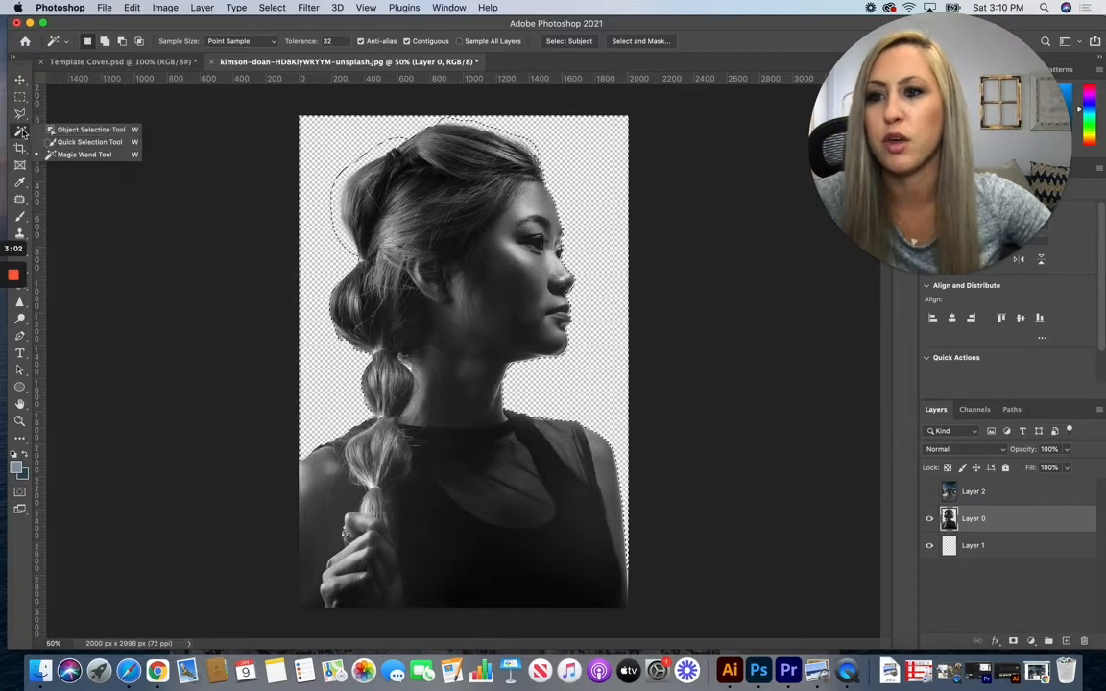
left_click(77, 144)
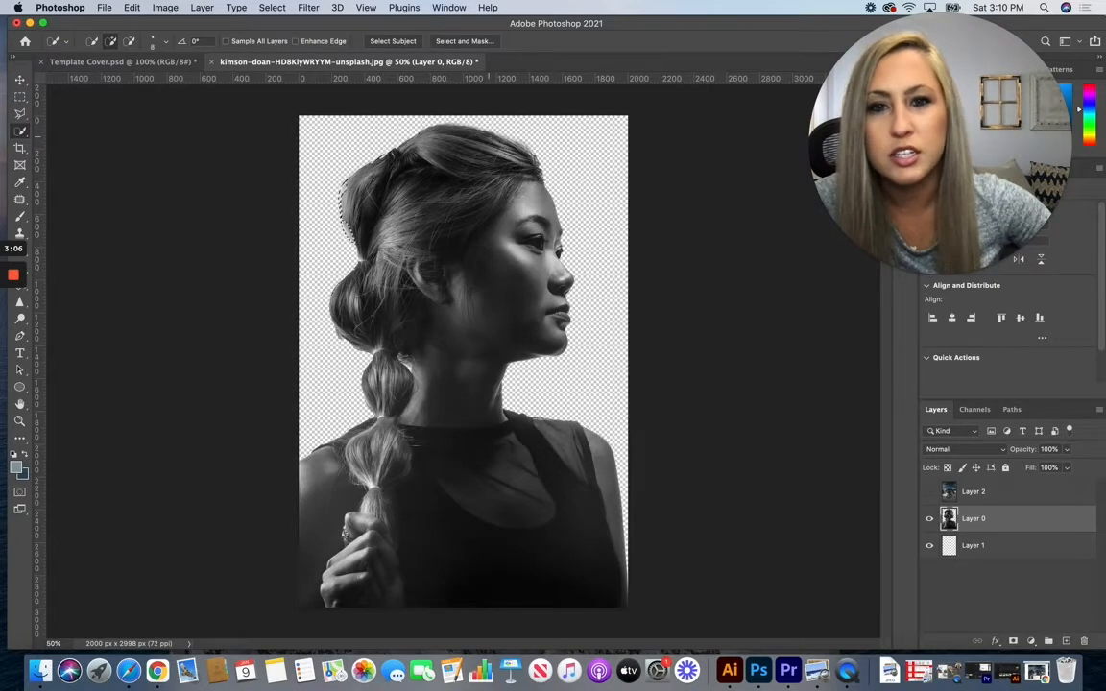
left_click(131, 7)
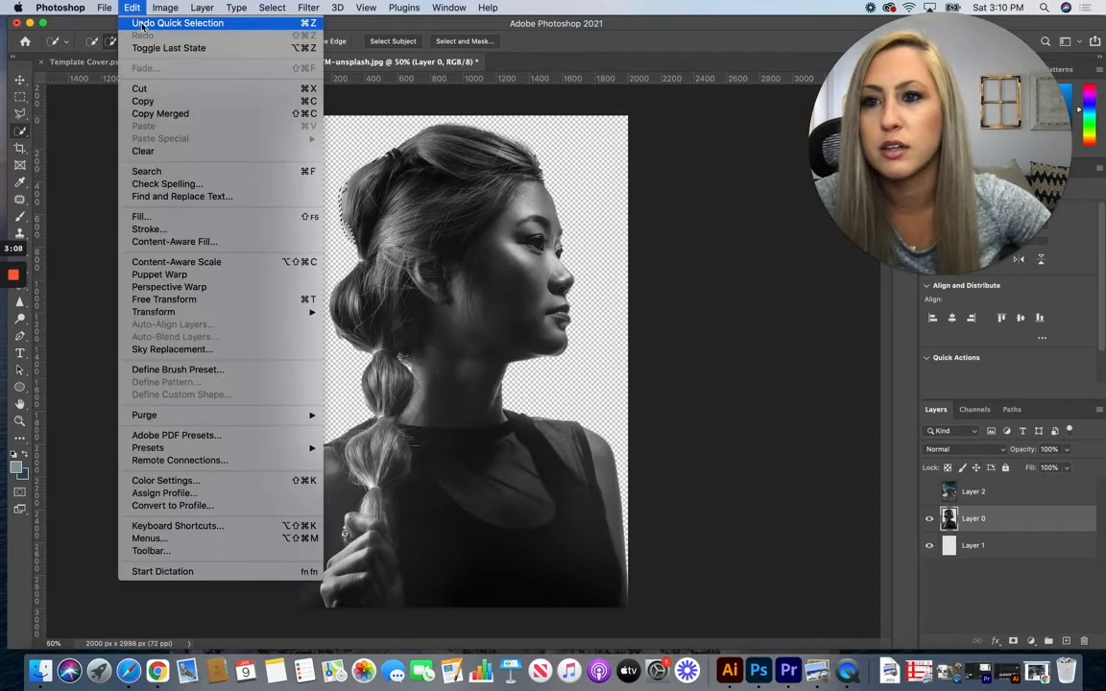
left_click(144, 19)
- Select the woman on the portrait layer by framing the whole figure with the Object Selection tool
right_click(20, 131)
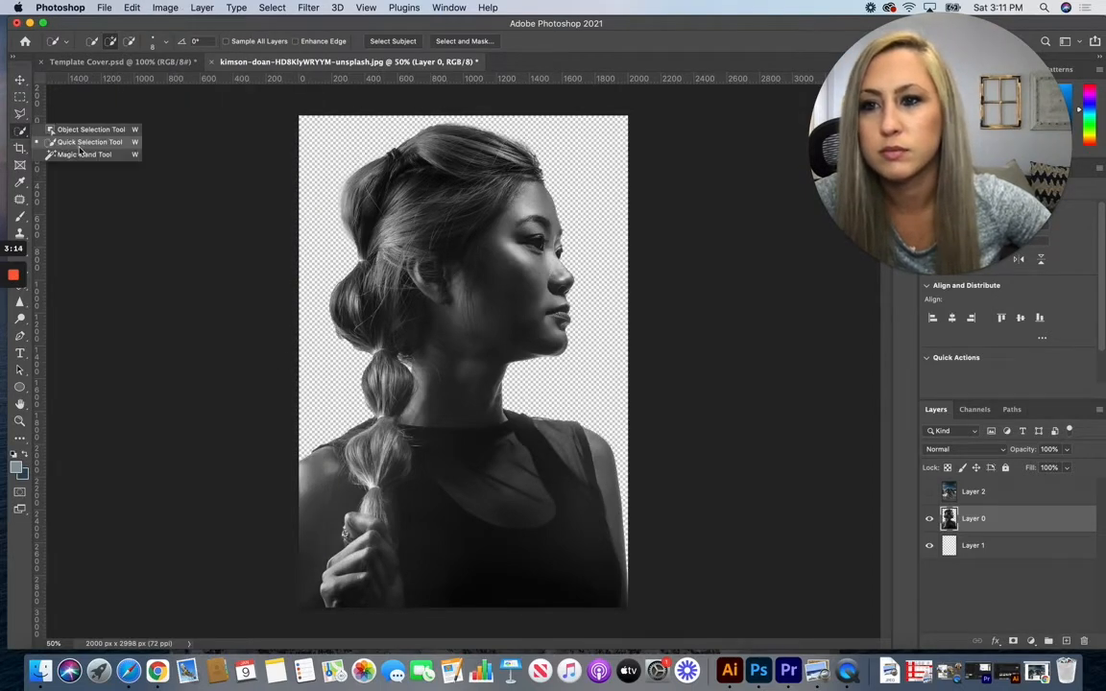
left_click(57, 116)
left_click_drag(292, 112, 629, 610)
- Add the missed shoulder and hand area to the selection by painting white in Quick Mask mode with a 200 px brush
key("q")
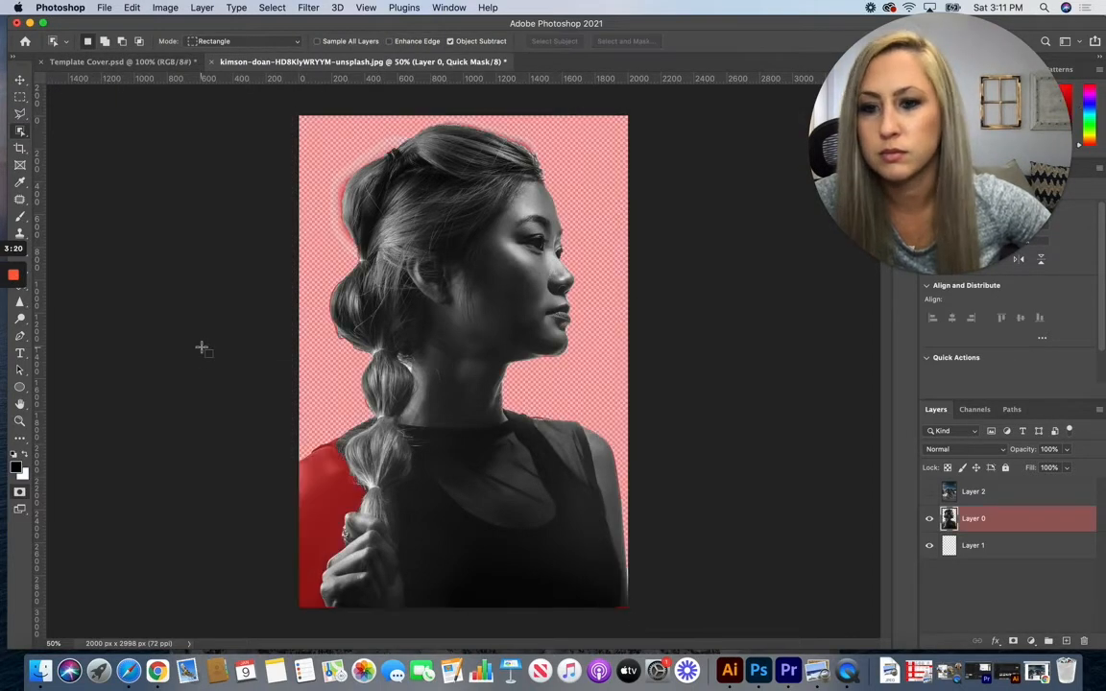
key("b")
key("]")
key("]")
key("]")
mouse_move(290, 504)
left_mouse_down()
mouse_move(311, 577)
mouse_move(328, 460)
mouse_move(329, 611)
mouse_move(303, 470)
left_mouse_up()
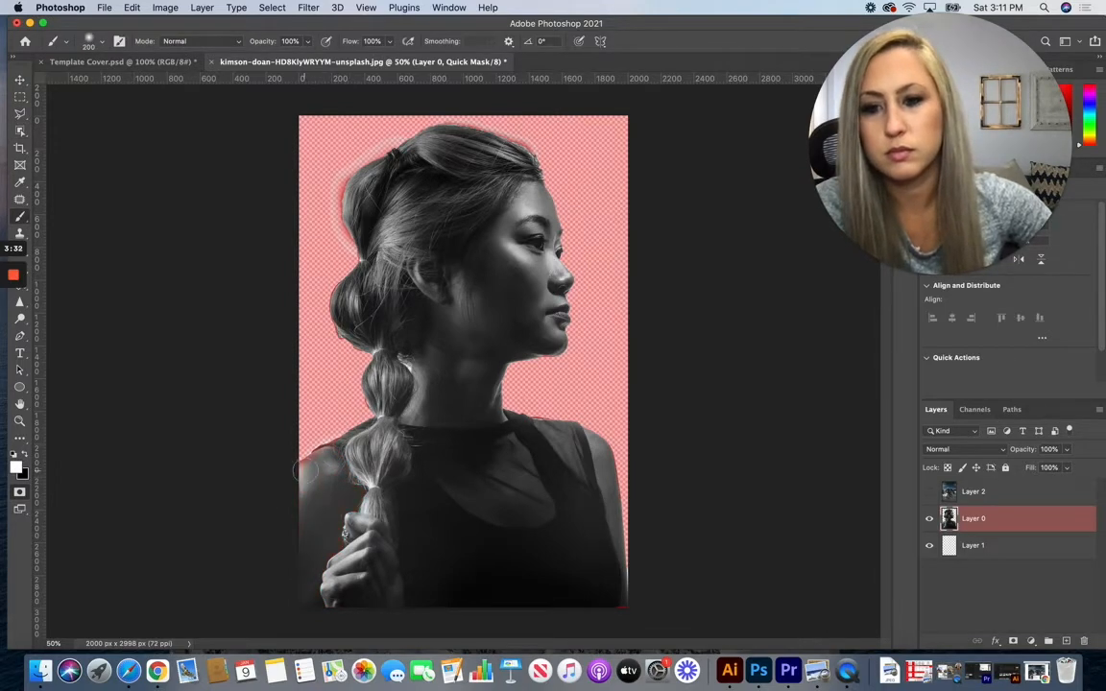
key("q")
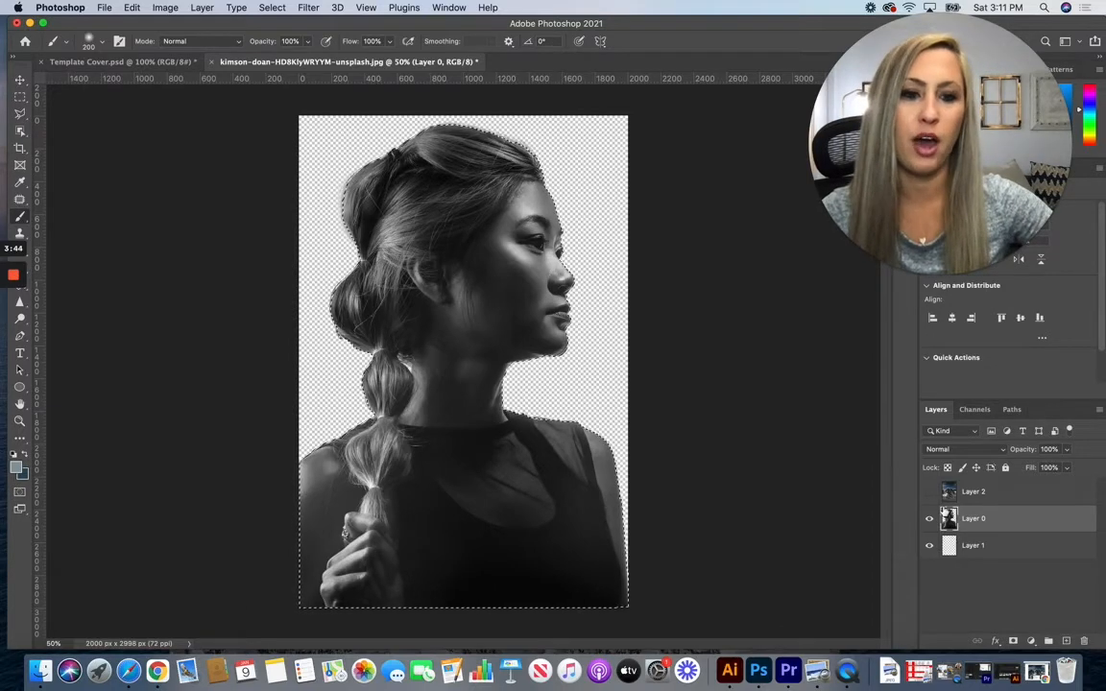
- Show the mountain layer, set its blend mode to Screen and mask it to the woman's selected silhouette
left_click(929, 492)
left_click(972, 493)
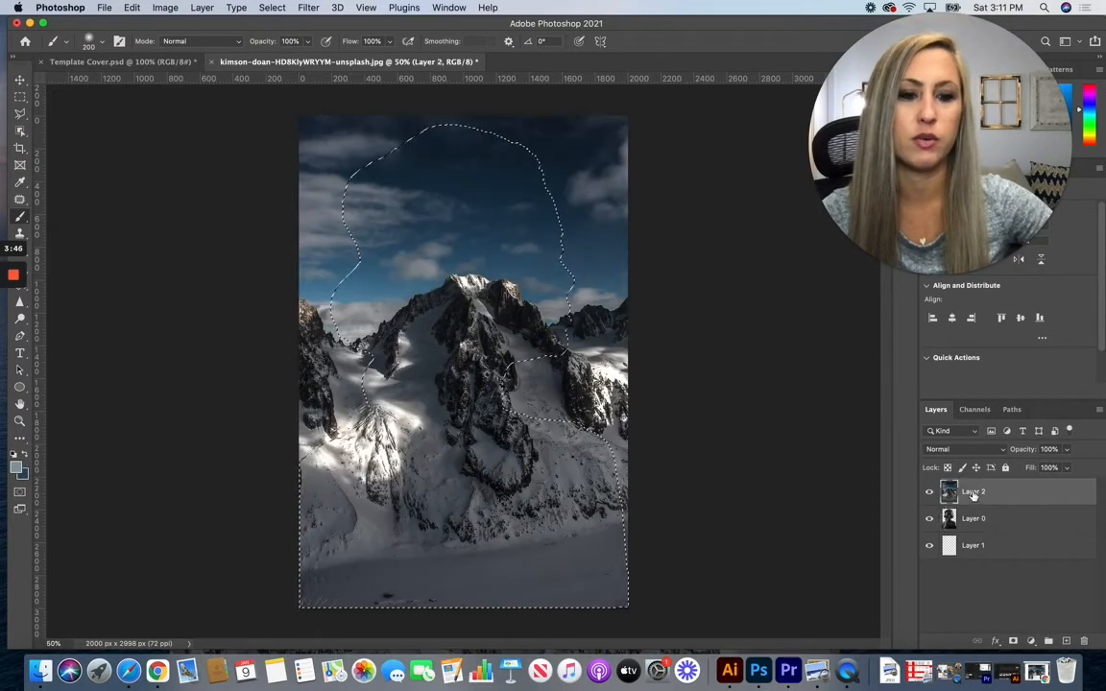
left_click(963, 450)
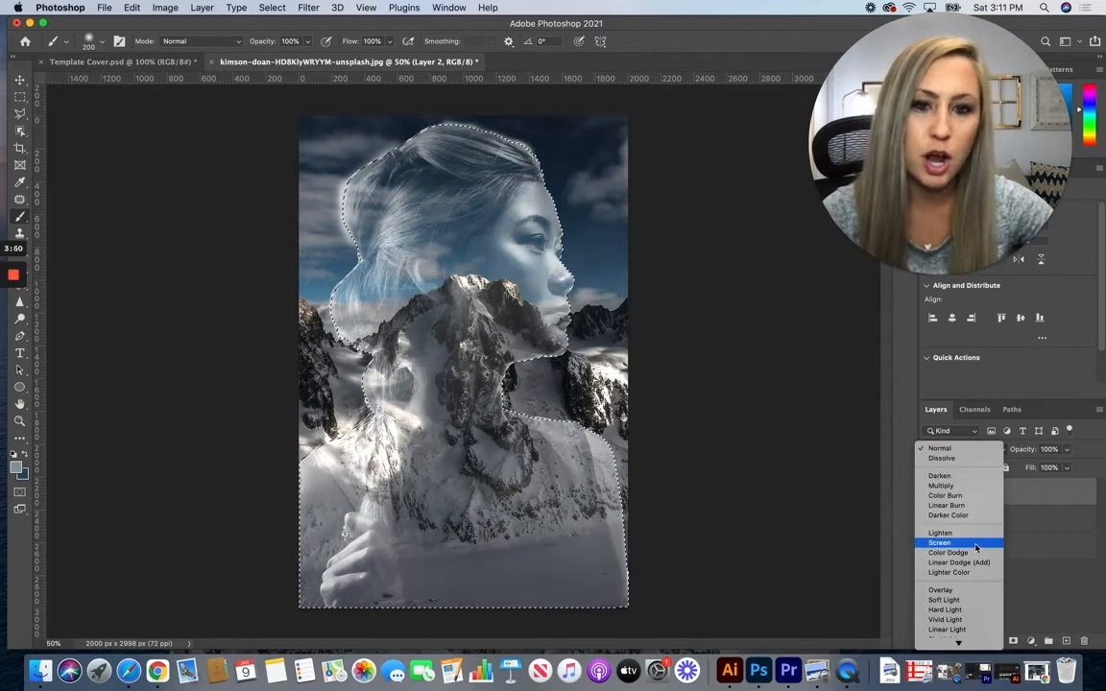
left_click(976, 547)
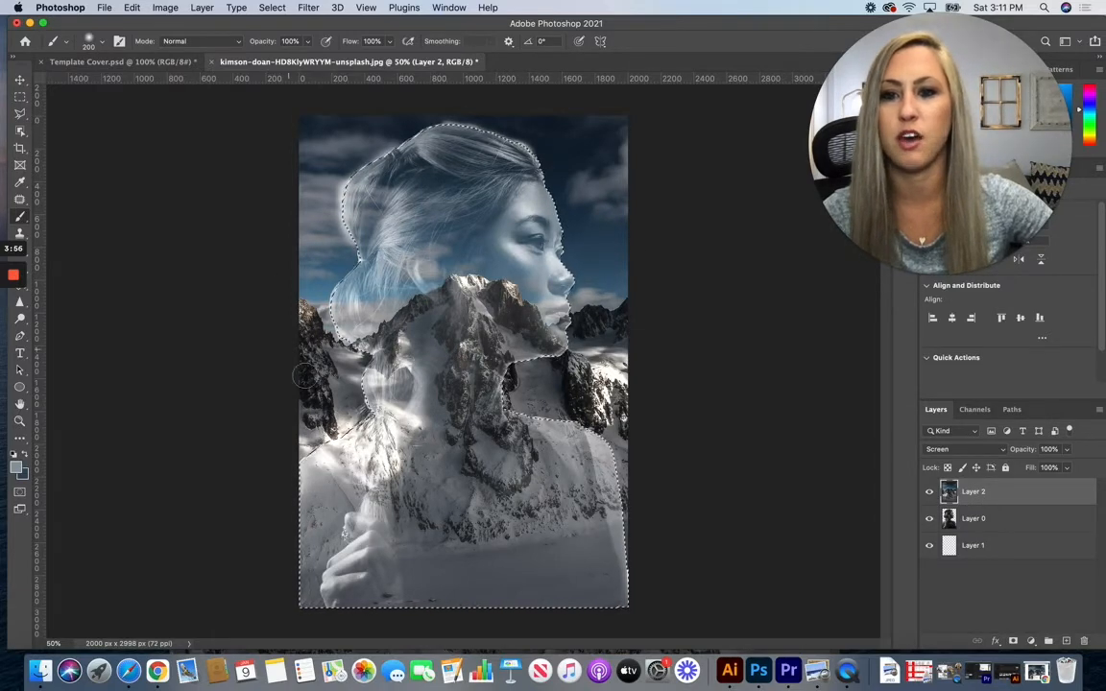
left_click(1012, 641)
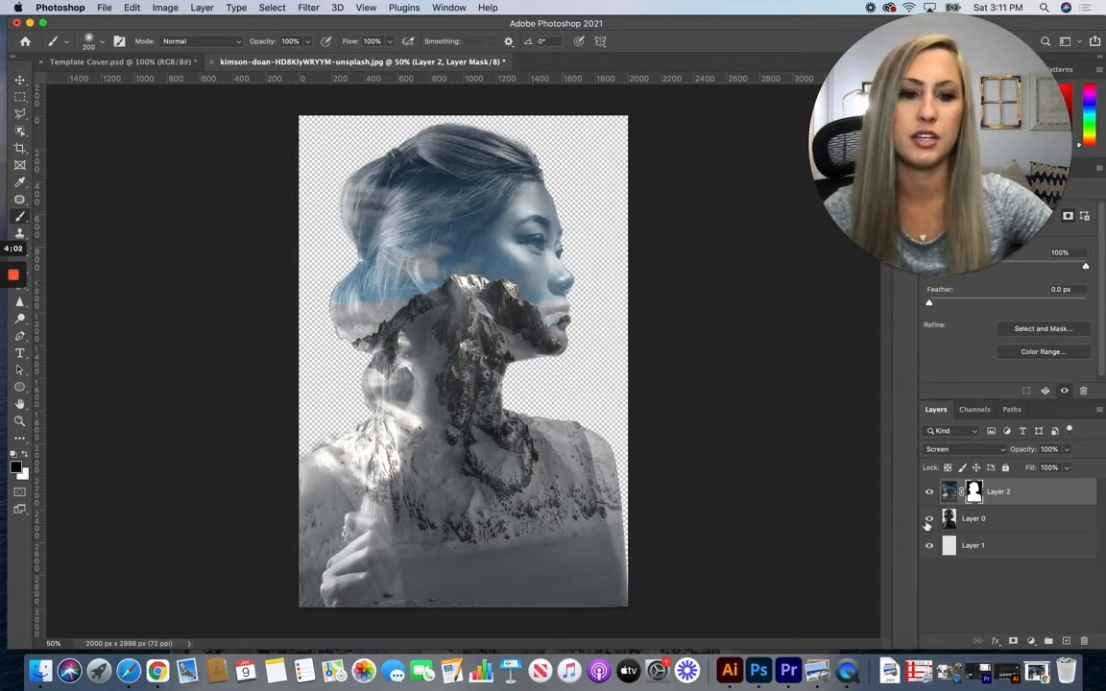
- Fill the empty bottom layer with the grey-blue foreground colour using the Paint Bucket, keeping the portrait layer visible
left_click(977, 544)
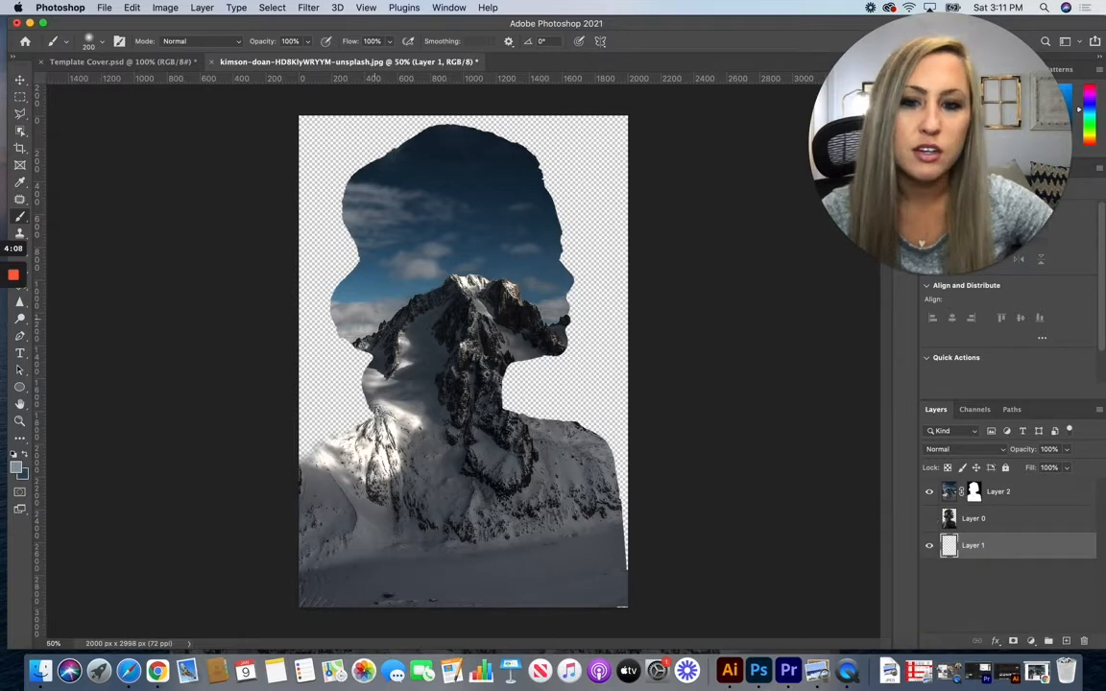
left_click_drag(130, 25, 179, 28)
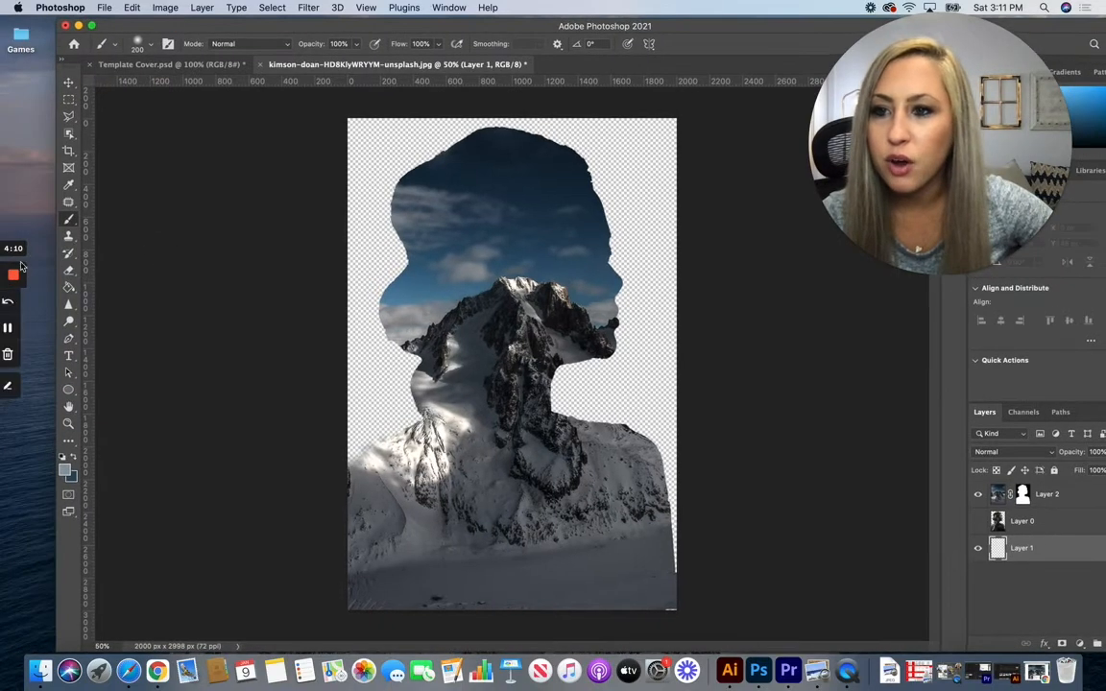
left_click(68, 286)
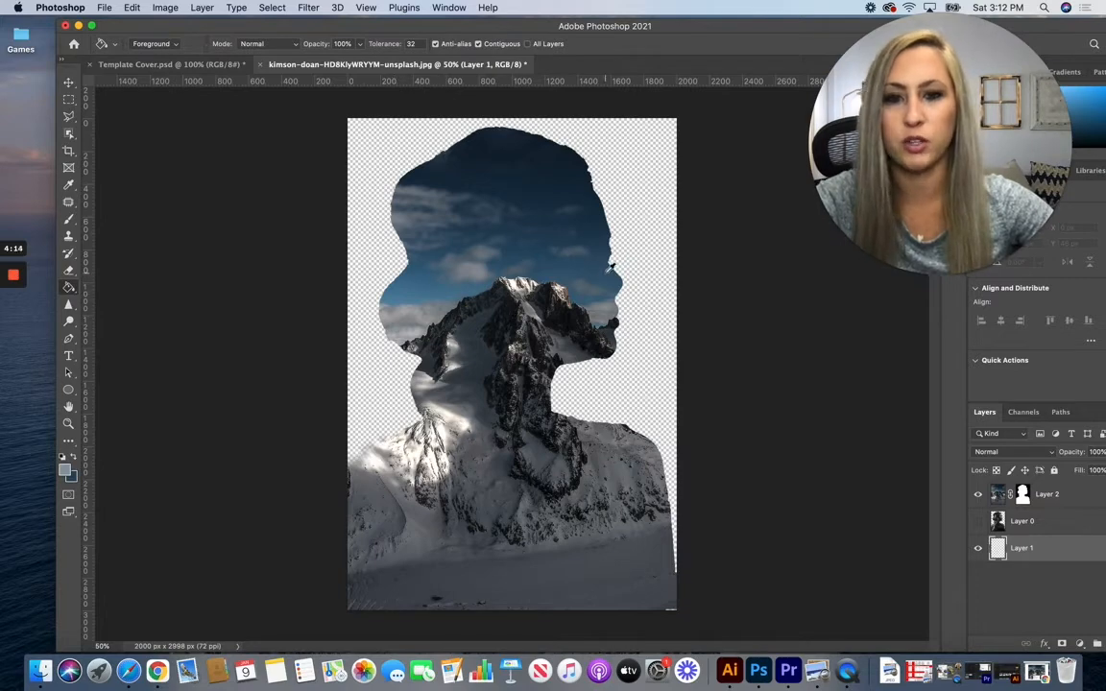
double_click(725, 20)
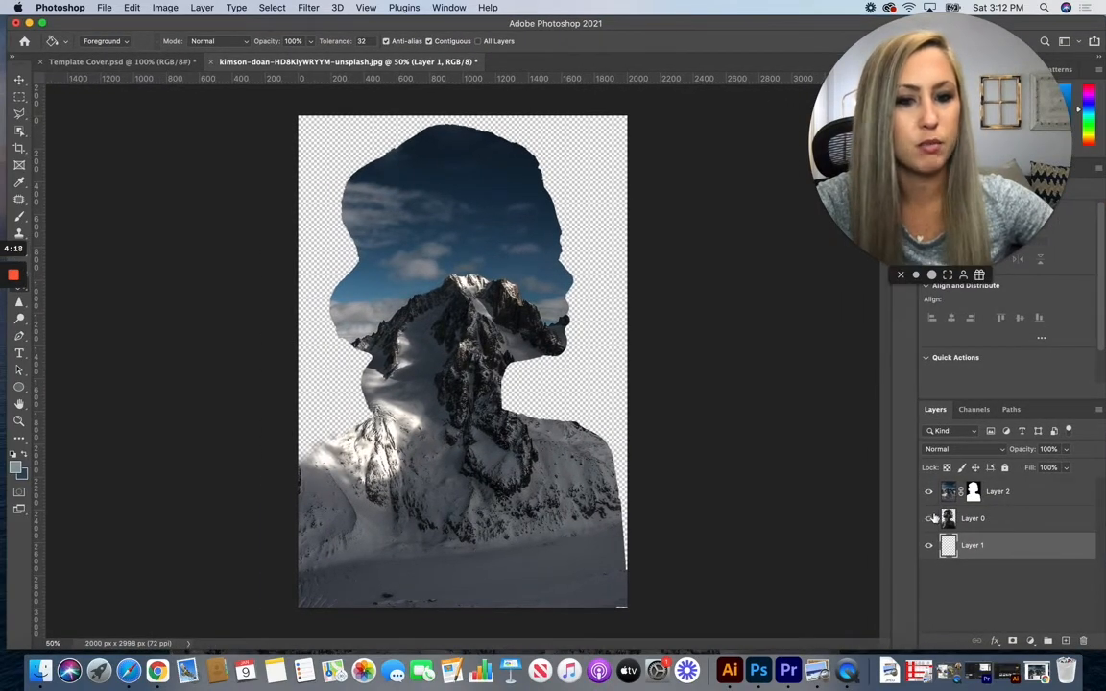
left_click(930, 519)
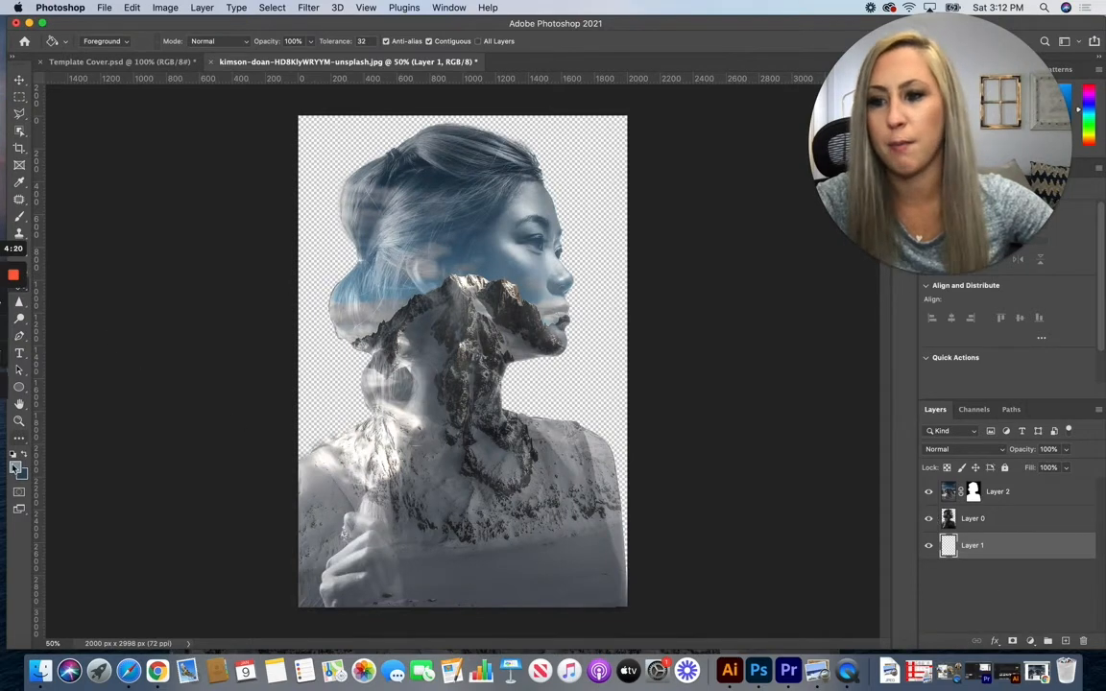
left_click(593, 386)
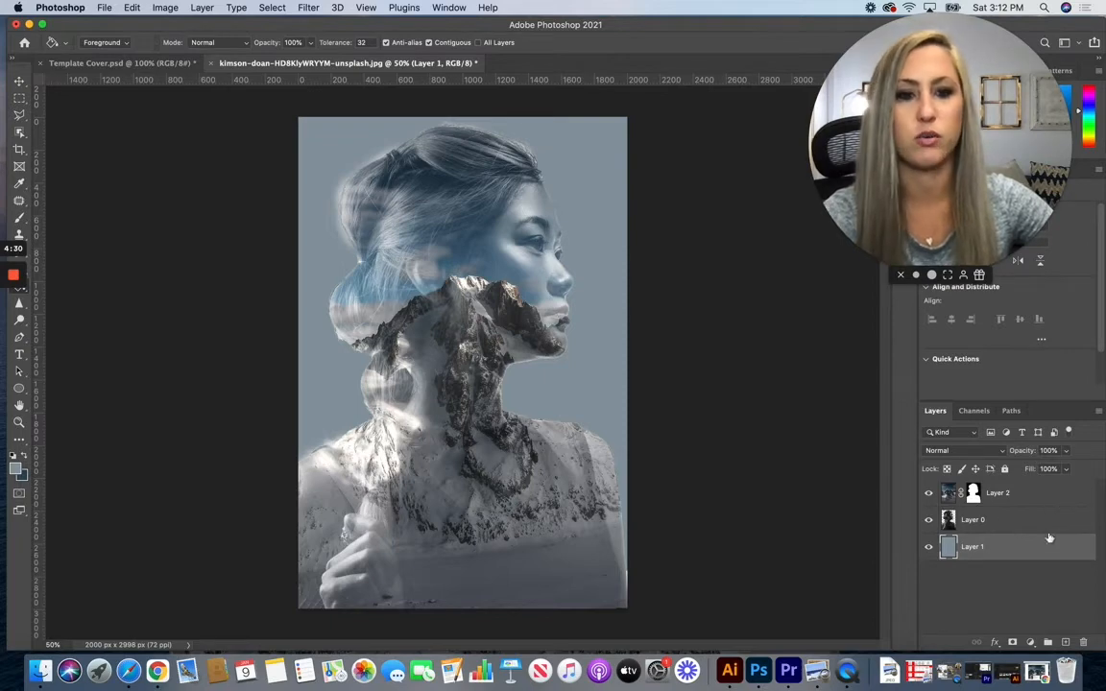
- Target the mountain layer's mask and set up a soft black brush with 0% hardness and 43% opacity
left_click(973, 492)
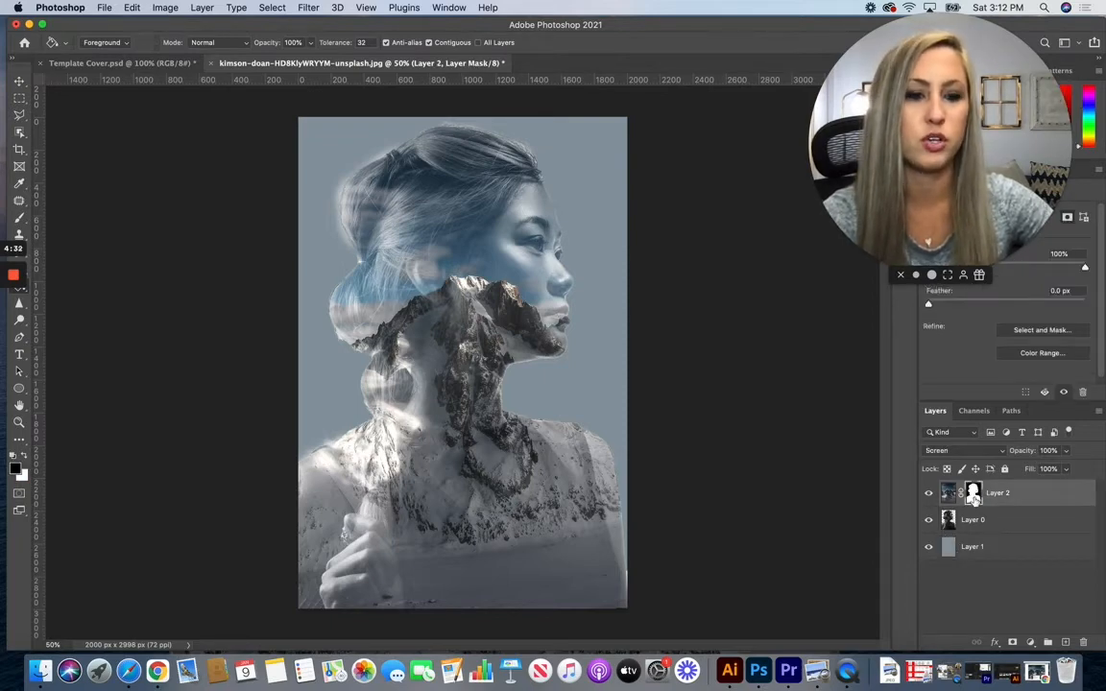
left_click(18, 218)
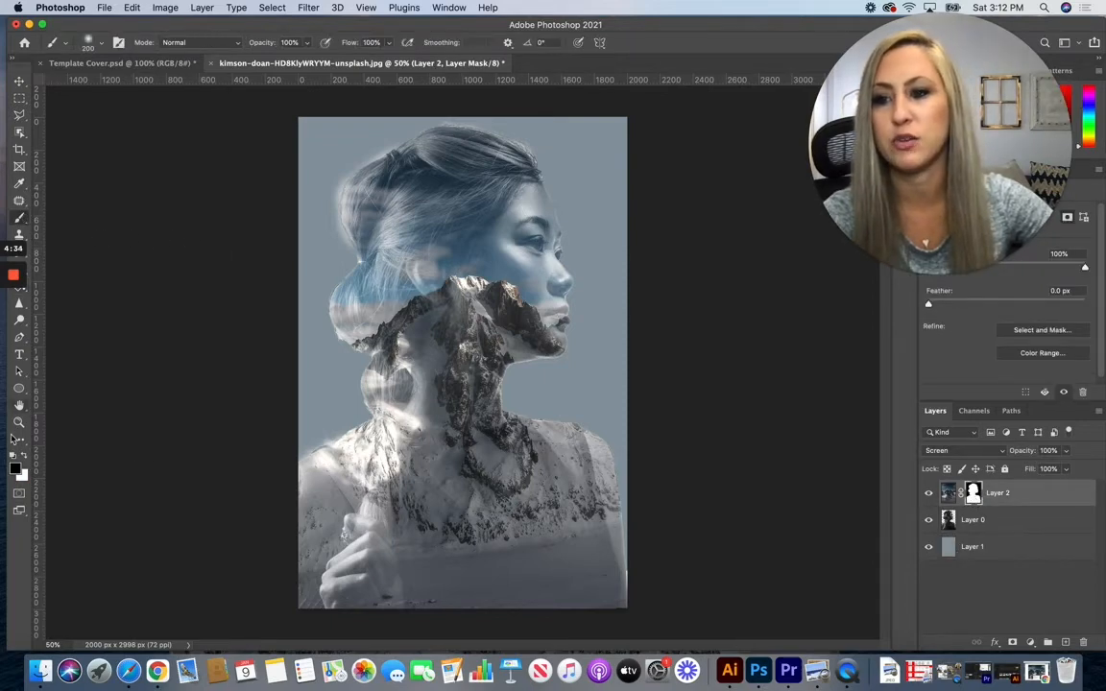
left_click(101, 48)
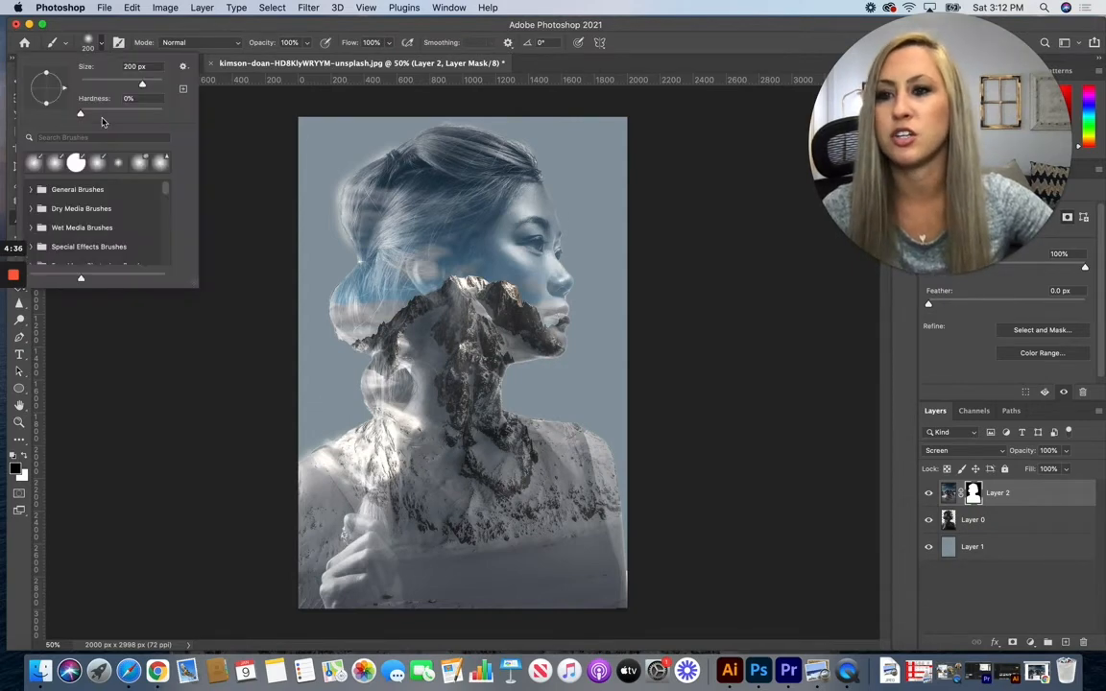
left_click_drag(82, 114, 67, 112)
left_click(309, 42)
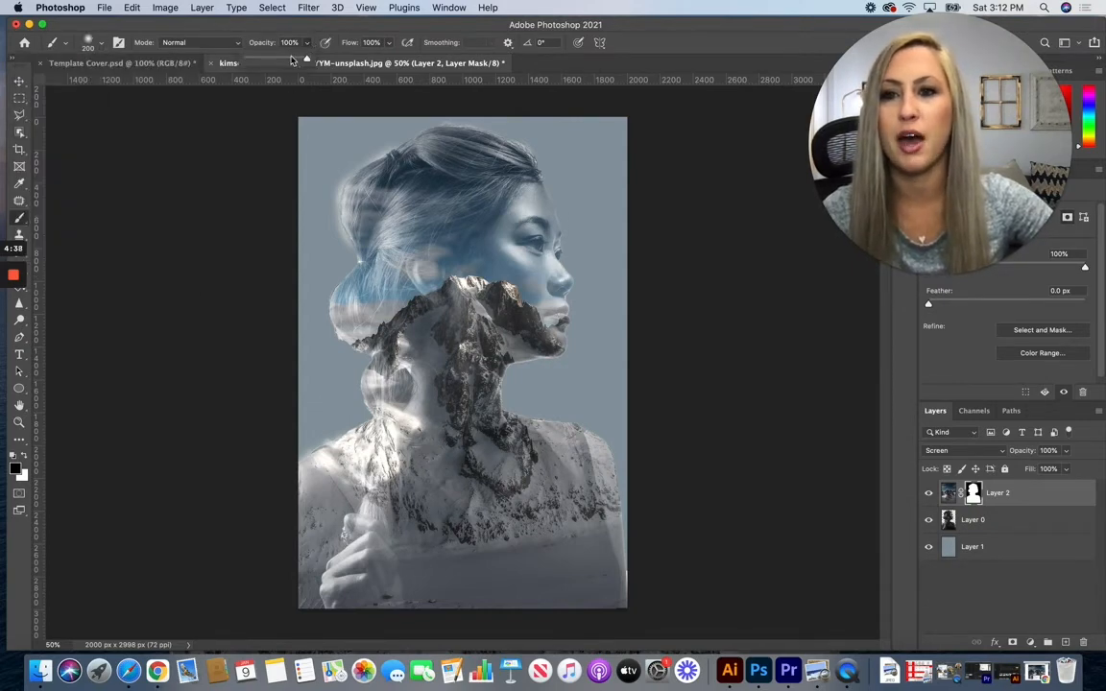
left_click(273, 59)
- Paint black on the mountain layer's mask over the woman's face, hair bun, neck and front shoulder with a 700–800 px brush
mouse_move(527, 226)
left_mouse_down()
mouse_move(578, 326)
mouse_move(553, 230)
mouse_move(492, 307)
mouse_move(556, 278)
left_mouse_up()
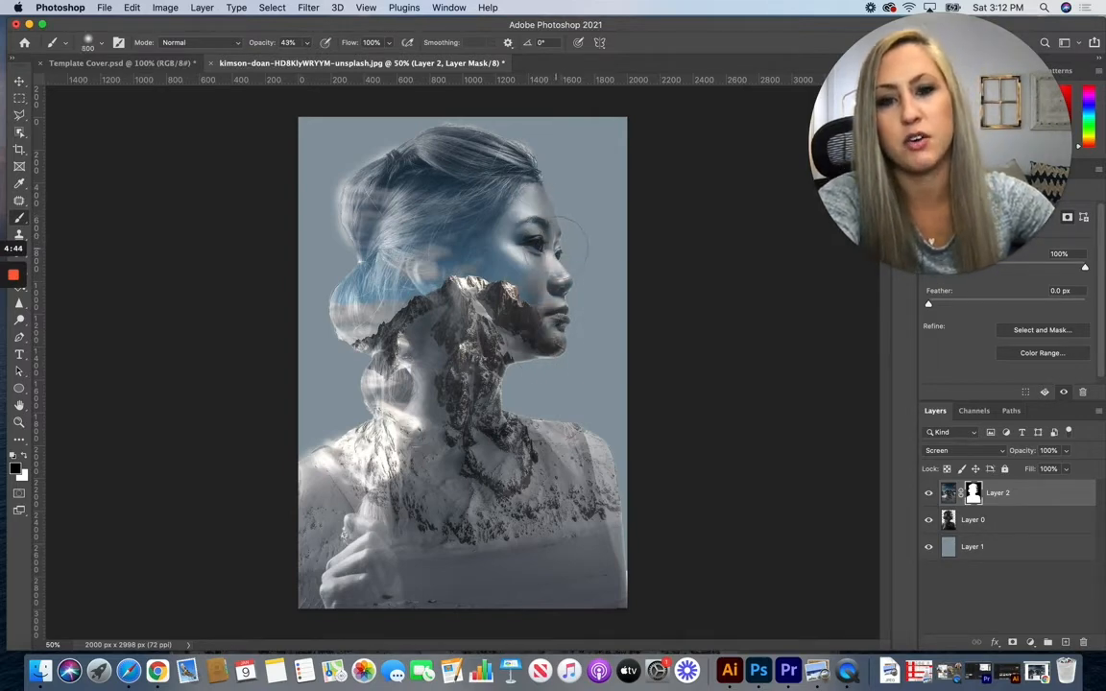
mouse_move(546, 208)
left_mouse_down()
mouse_move(555, 327)
mouse_move(515, 383)
left_mouse_up()
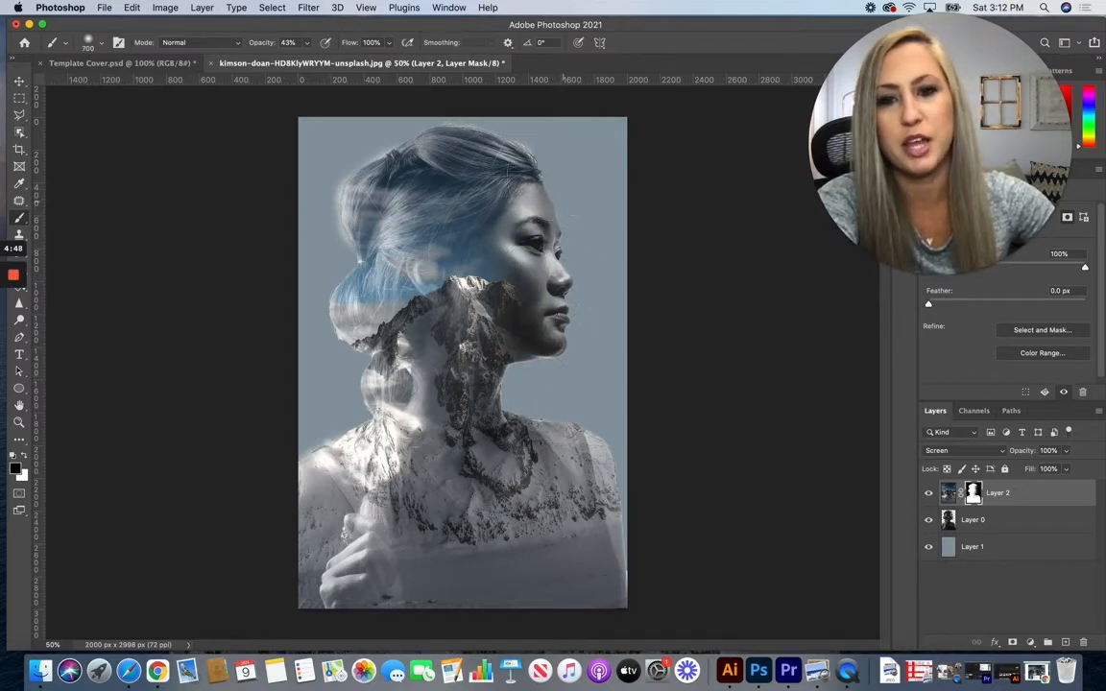
mouse_move(365, 202)
left_mouse_down()
mouse_move(317, 298)
mouse_move(355, 374)
mouse_move(418, 394)
left_mouse_up()
mouse_move(437, 331)
left_mouse_down()
mouse_move(536, 437)
mouse_move(571, 413)
left_mouse_up()
left_click_drag(606, 460, 631, 636)
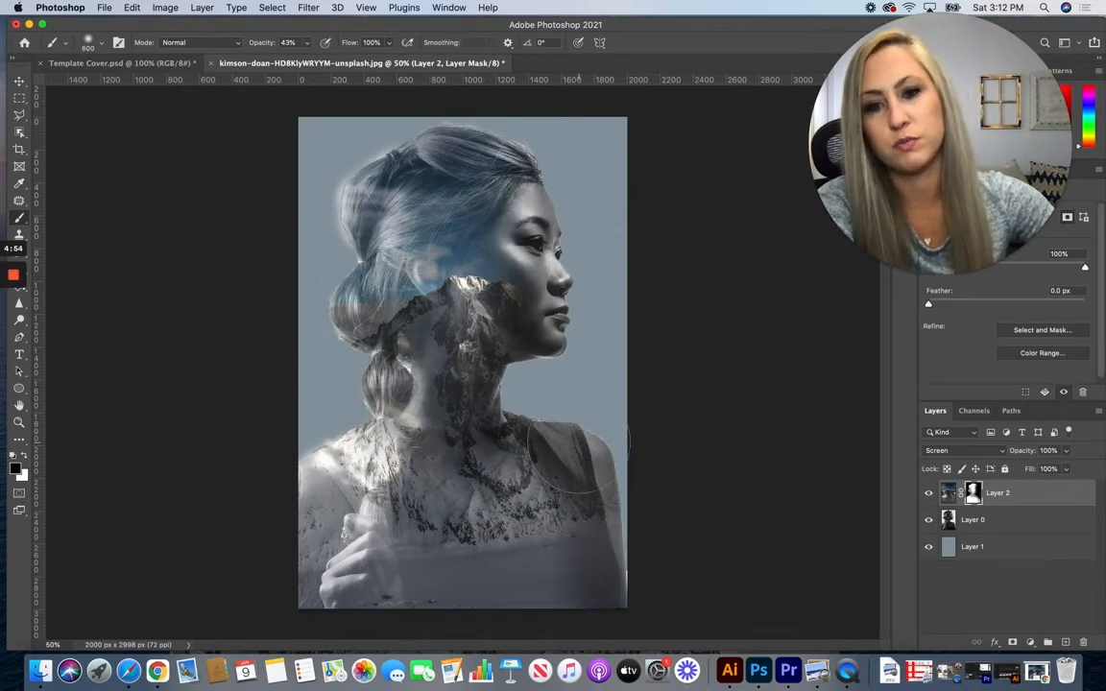
- Enlarge the brush to 1100 px and fade the mountain further over the shoulder and chest below her chin
key("bracketright")
key("bracketright")
key("bracketright")
mouse_move(561, 461)
left_mouse_down()
mouse_move(590, 582)
mouse_move(580, 481)
left_mouse_up()
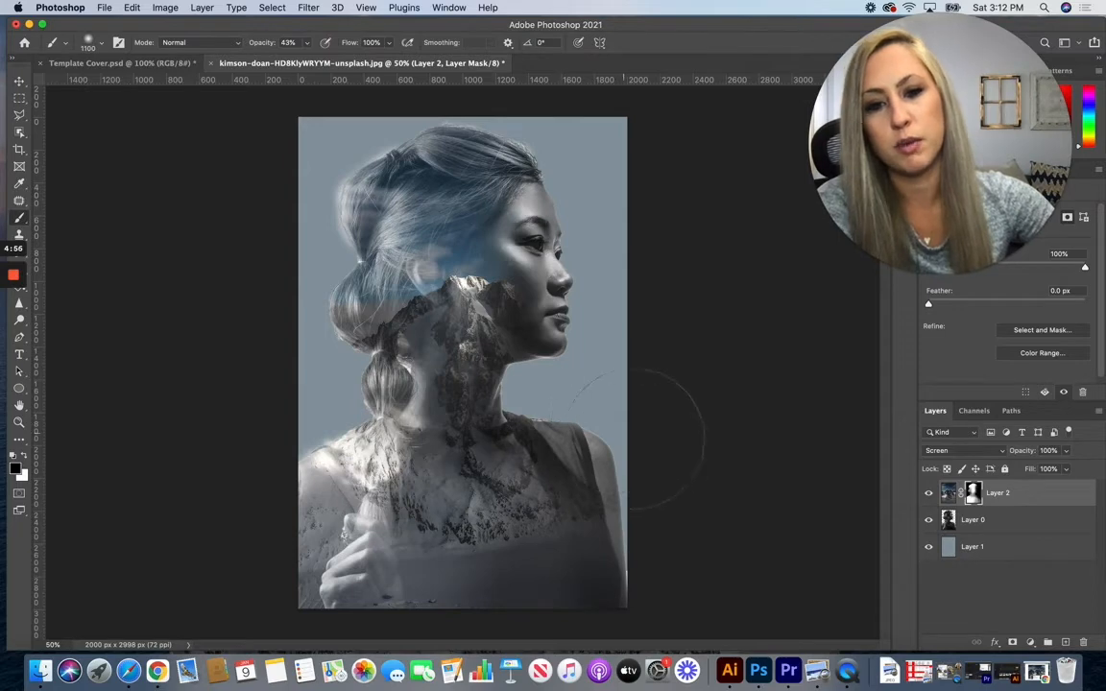
- Reduce the brush to 600 px and mask the mountain off the back shoulder, the hand and the lower part of her top
key("bracketleft")
key("bracketleft")
key("bracketleft")
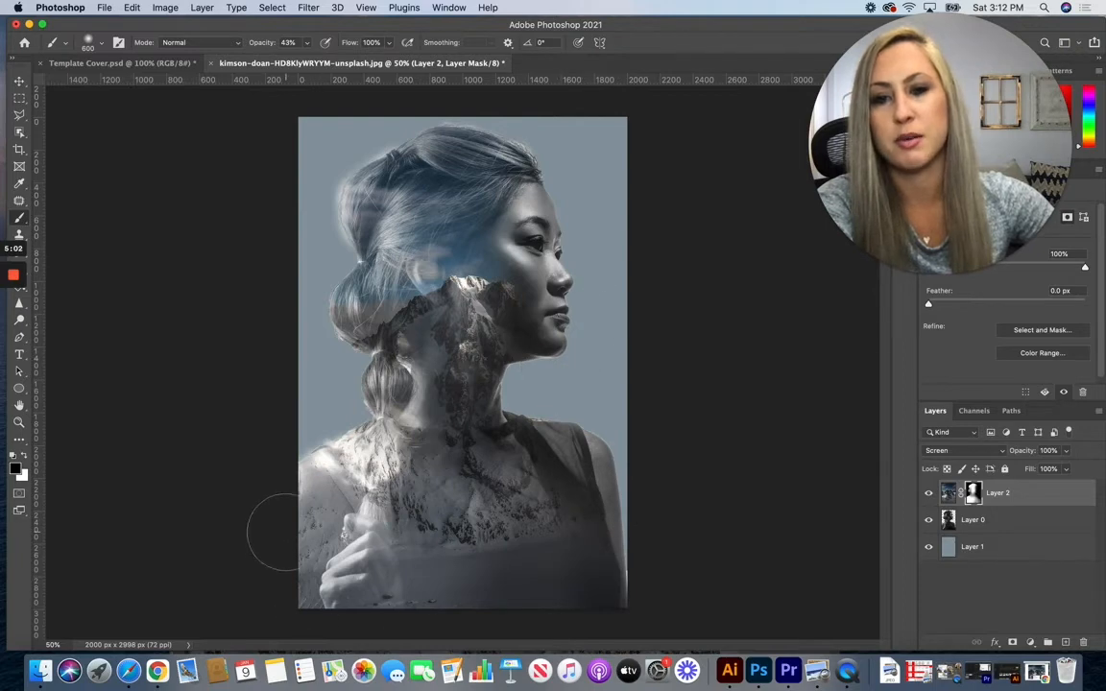
mouse_move(319, 559)
left_mouse_down()
mouse_move(278, 474)
mouse_move(290, 521)
mouse_move(345, 597)
mouse_move(277, 554)
mouse_move(302, 489)
mouse_move(291, 471)
mouse_move(299, 533)
left_mouse_up()
mouse_move(295, 447)
left_mouse_down()
mouse_move(352, 557)
mouse_move(586, 689)
left_mouse_up()
key("bracketright")
key("bracketright")
key("bracketright")
key("bracketright")
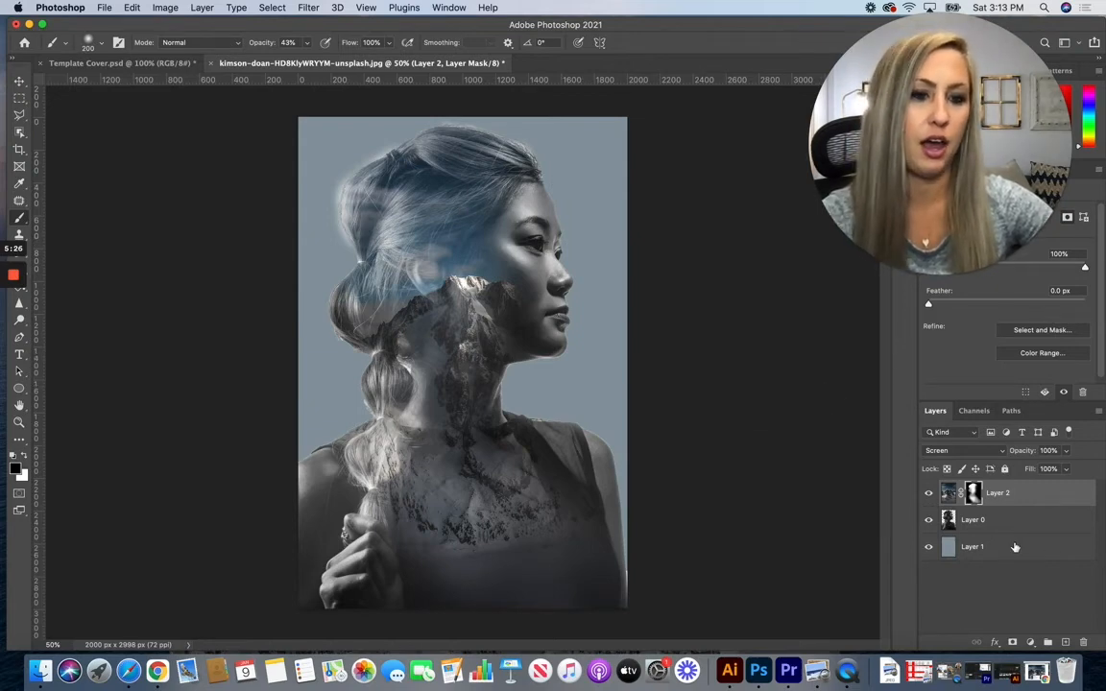
- Duplicate the masked mountain layer and delete the layer mask from the copy
left_click(949, 494)
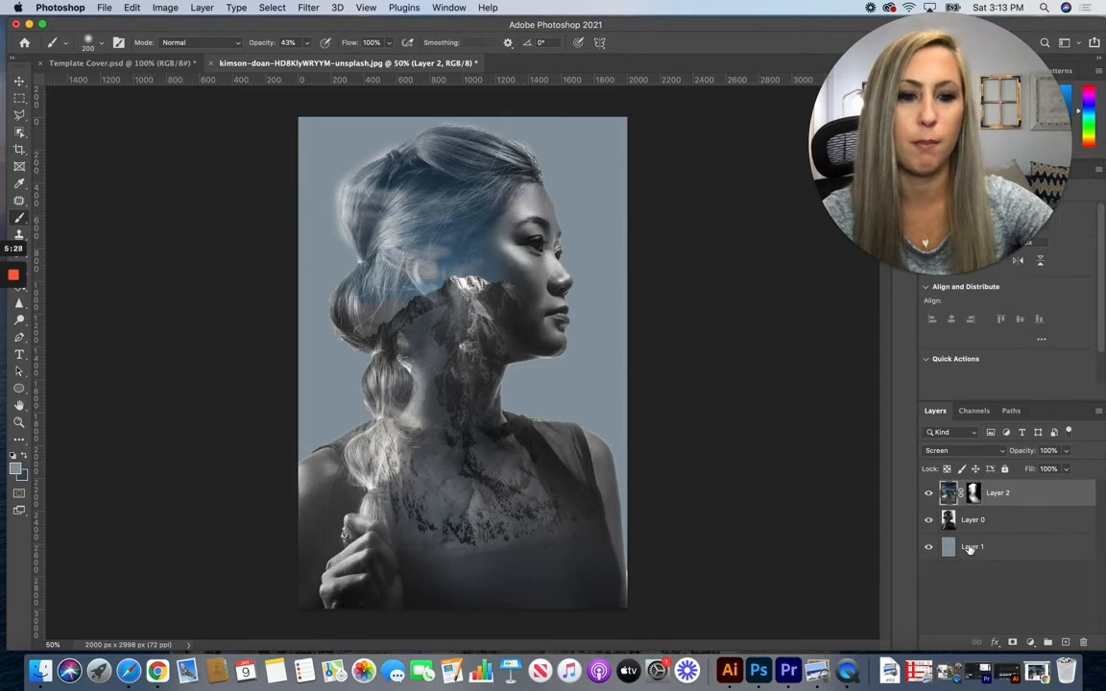
left_click_drag(949, 493, 1065, 649)
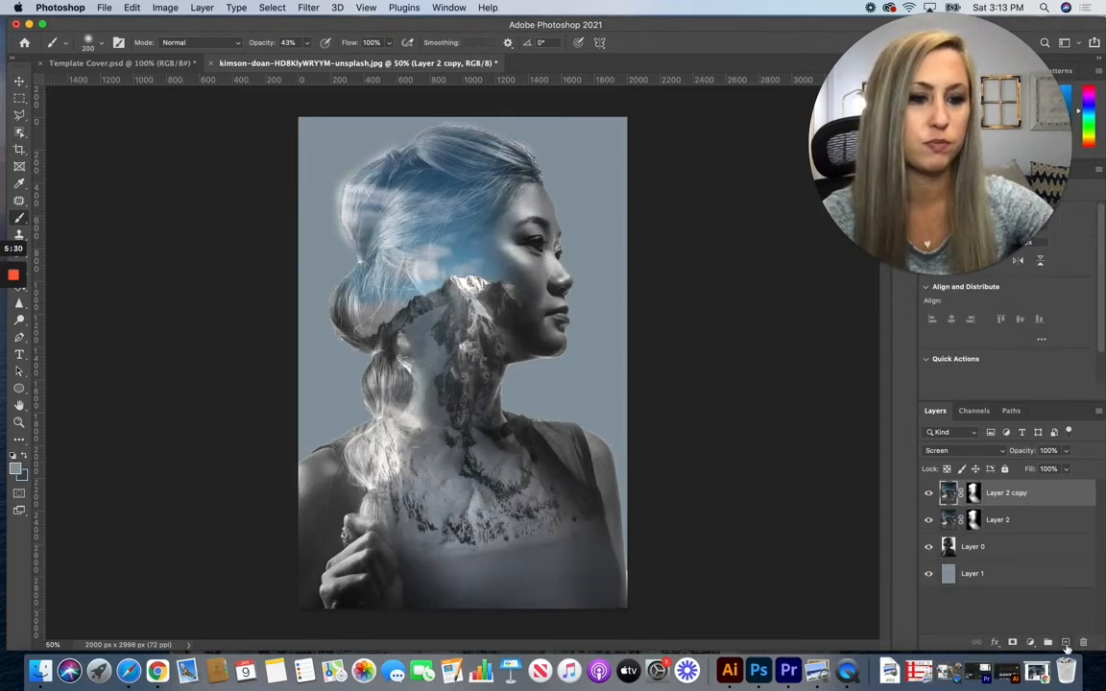
left_click(974, 493)
right_click(974, 493)
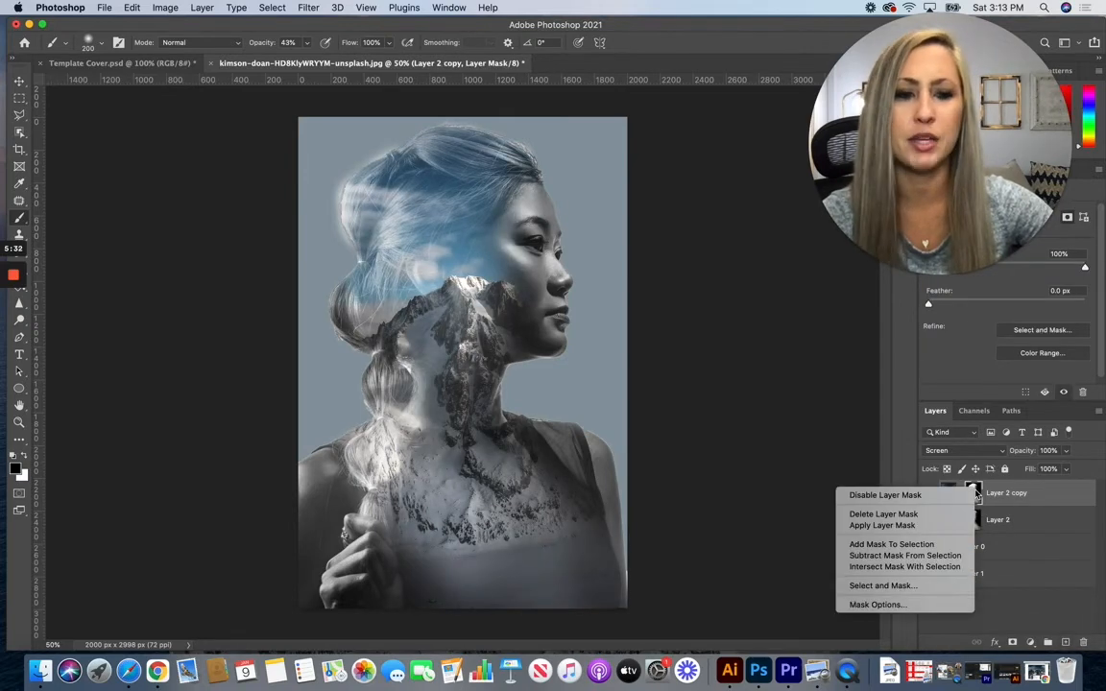
left_click(883, 515)
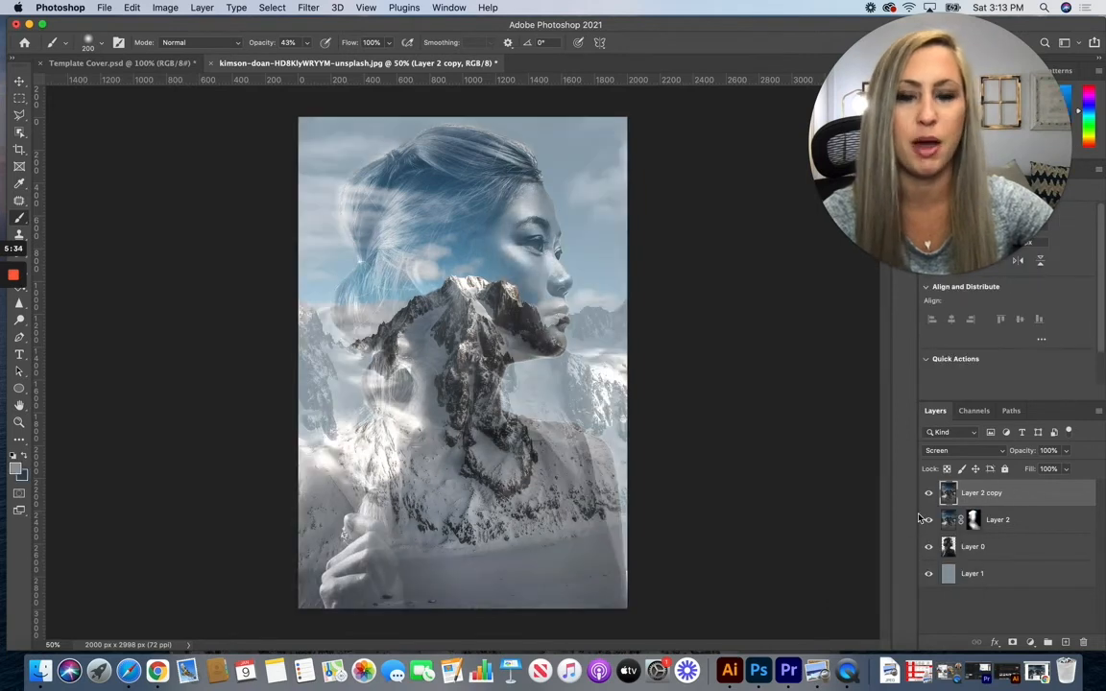
- Keep the mountain copy in Screen blend mode and add a blank white layer mask to it
left_click(947, 450)
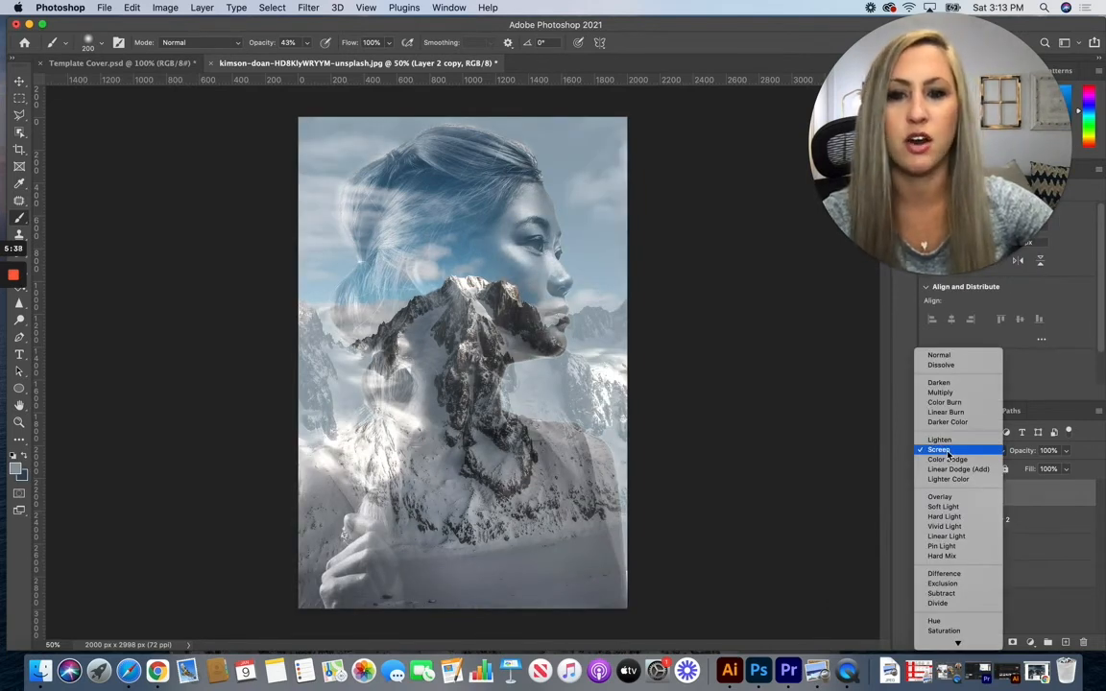
left_click(940, 449)
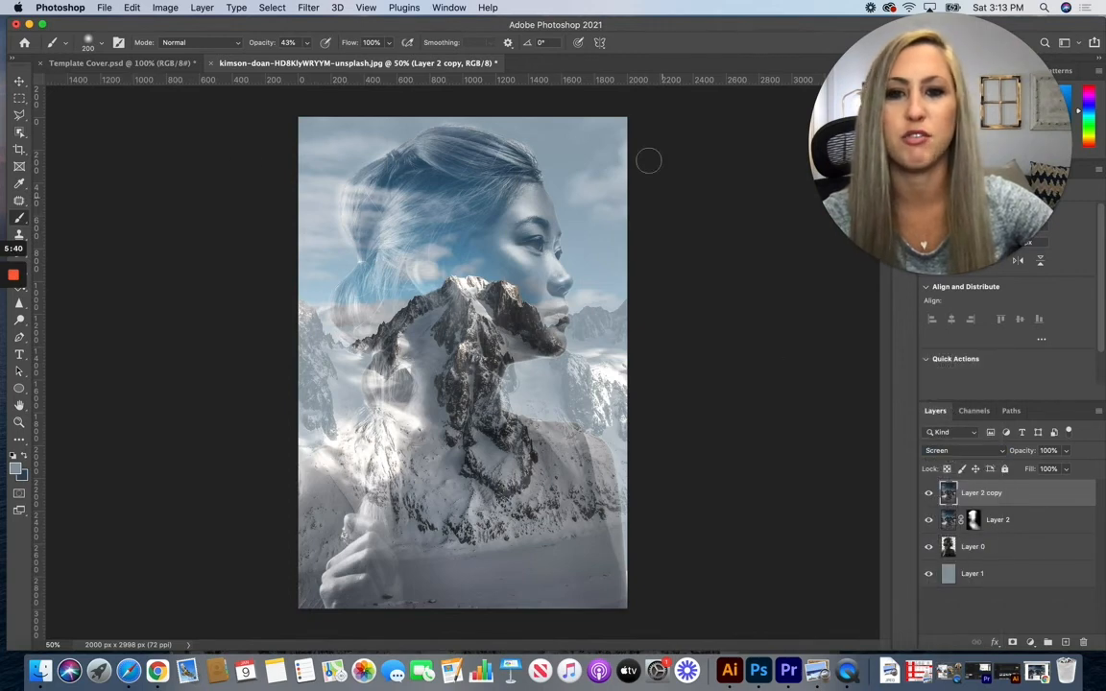
left_click(1013, 643)
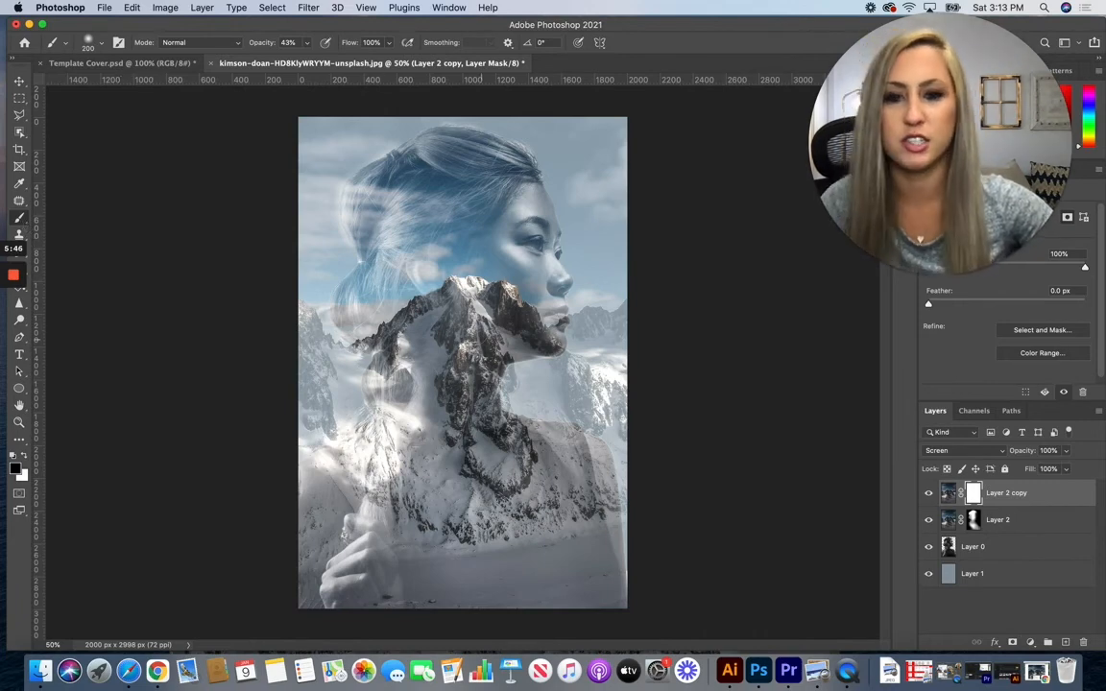
- Paint black at 43% opacity with a 900 px brush on the copy's mask over the face, front shoulder, hand and back shoulder
key("bracketright")
key("bracketright")
key("bracketright")
key("bracketright")
mouse_move(524, 307)
left_mouse_down()
mouse_move(609, 405)
mouse_move(613, 370)
mouse_move(533, 322)
mouse_move(593, 375)
mouse_move(607, 484)
mouse_move(558, 553)
mouse_move(597, 554)
mouse_move(588, 575)
mouse_move(591, 502)
mouse_move(595, 577)
mouse_move(534, 576)
mouse_move(399, 643)
mouse_move(552, 554)
mouse_move(622, 575)
left_mouse_up()
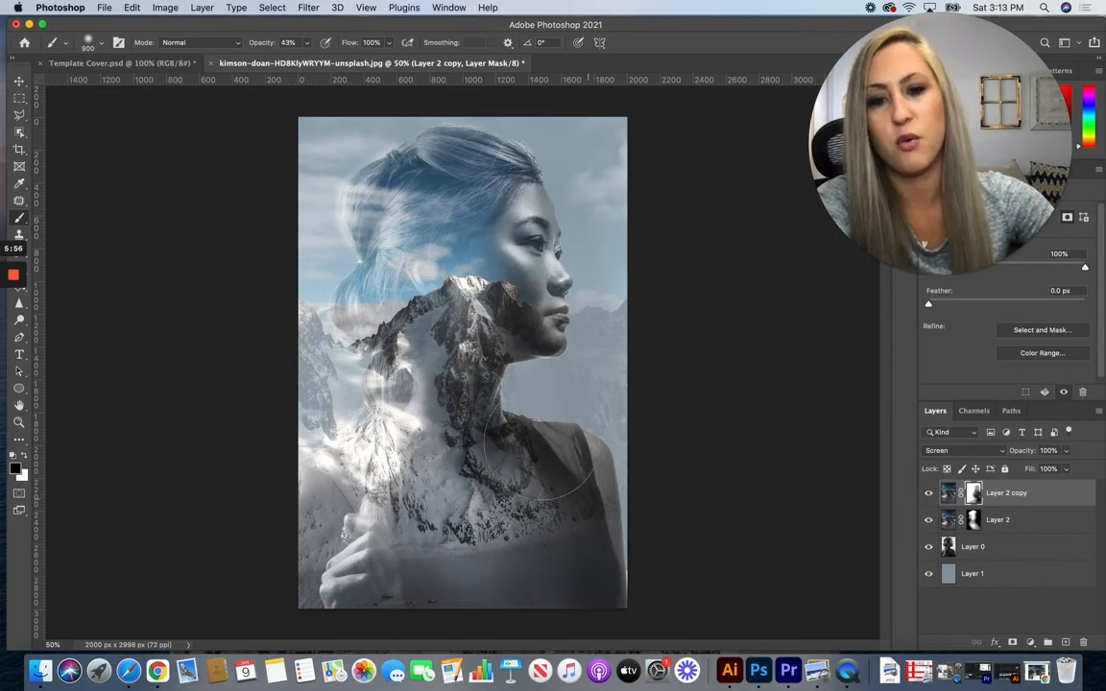
mouse_move(355, 523)
left_mouse_down()
mouse_move(379, 577)
mouse_move(290, 543)
mouse_move(370, 585)
mouse_move(316, 556)
mouse_move(317, 519)
left_mouse_up()
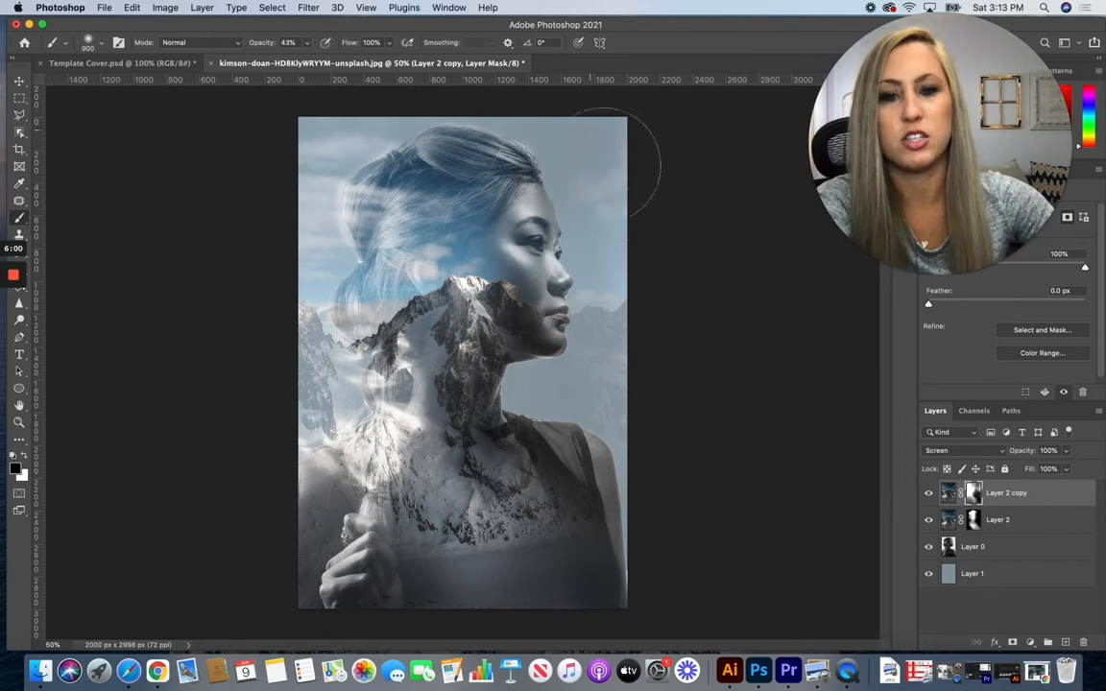